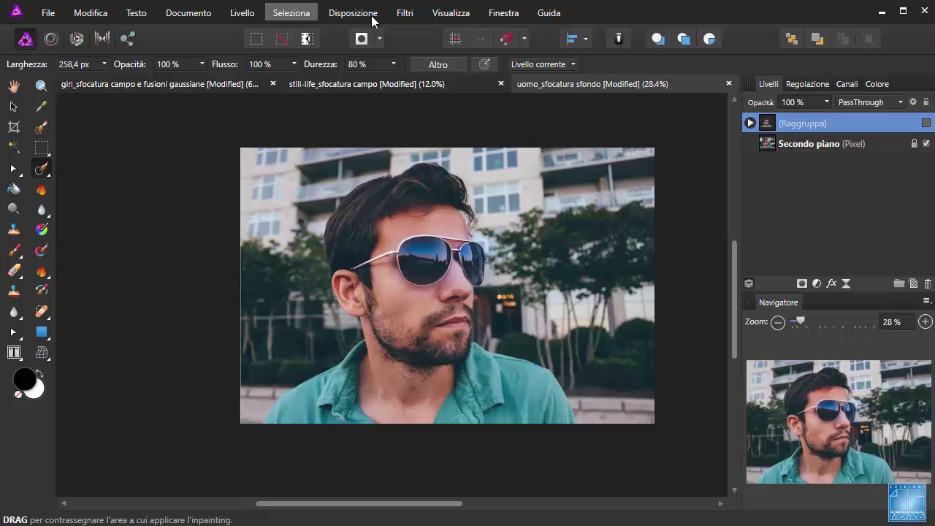
Step: Show the Livello menu's list of live filter layer types over the portrait
{"action": "left_click", "coordinate": [241, 12]}
{"action": "mouse_move", "coordinate": [279, 146]}
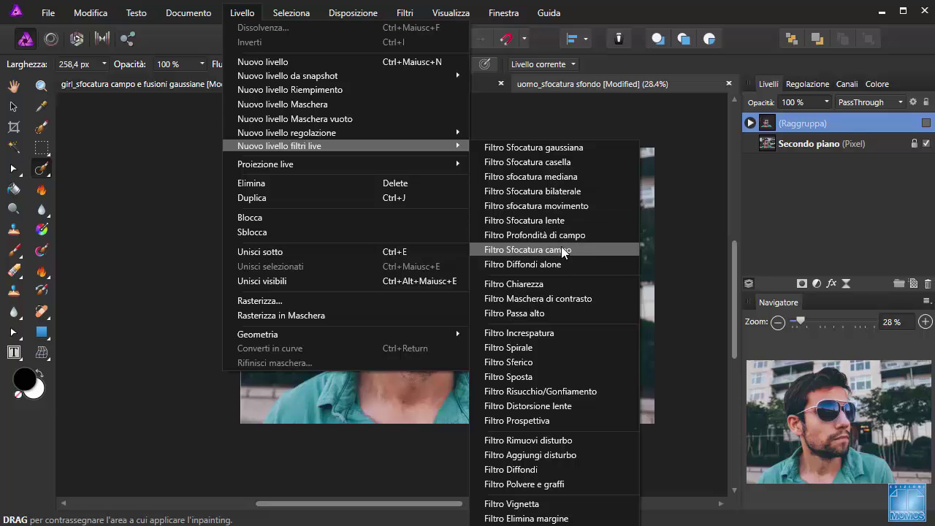
Step: Browse the Filtri > Sfocatura blur filters, then close the menu without applying any
{"action": "left_click", "coordinate": [409, 13]}
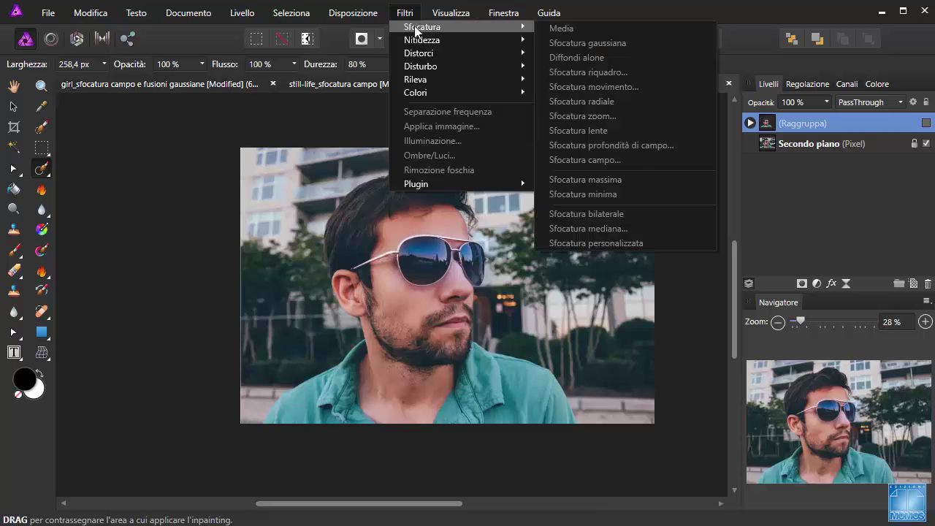
{"action": "mouse_move", "coordinate": [422, 27]}
{"action": "left_click", "coordinate": [170, 32]}
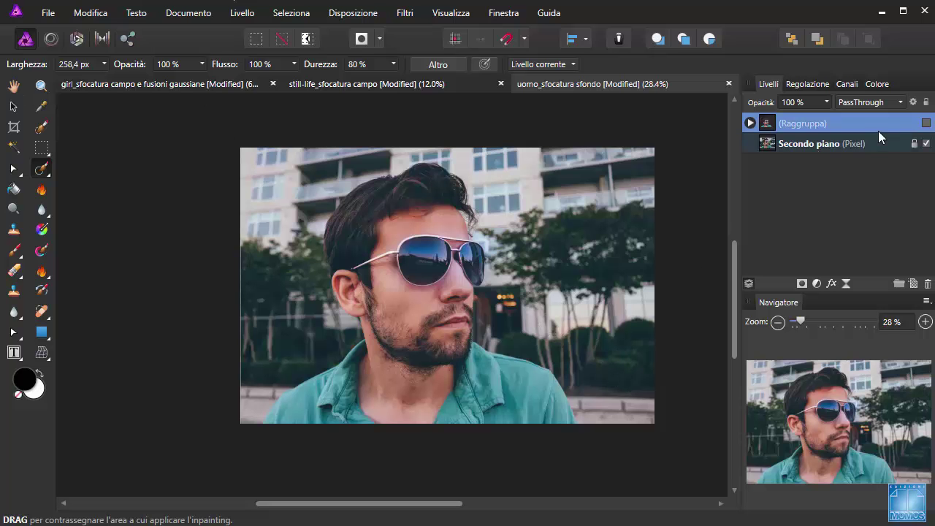
Step: Rename the Secondo piano layer to 'sfondo' and show the Canali list with the uomo channel
{"action": "left_click", "coordinate": [791, 145]}
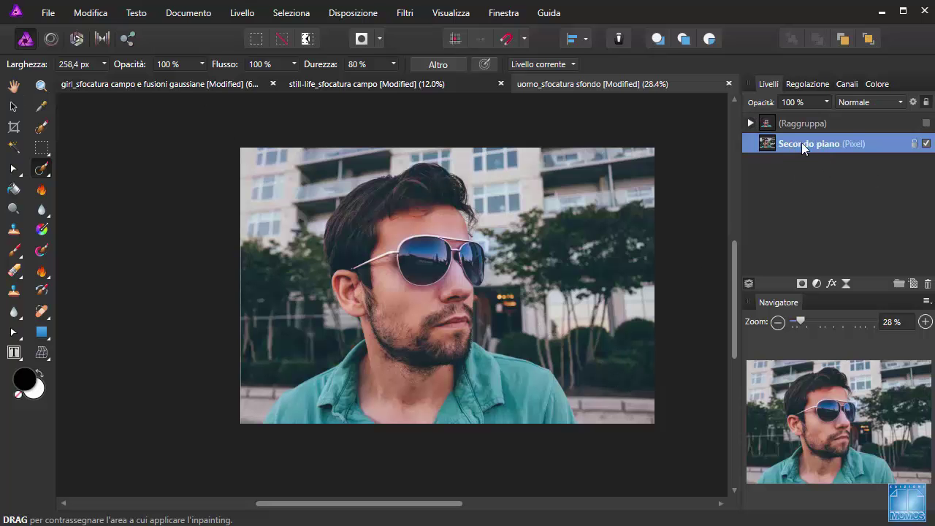
{"action": "double_click", "coordinate": [818, 146]}
{"action": "type", "text": "sf"}
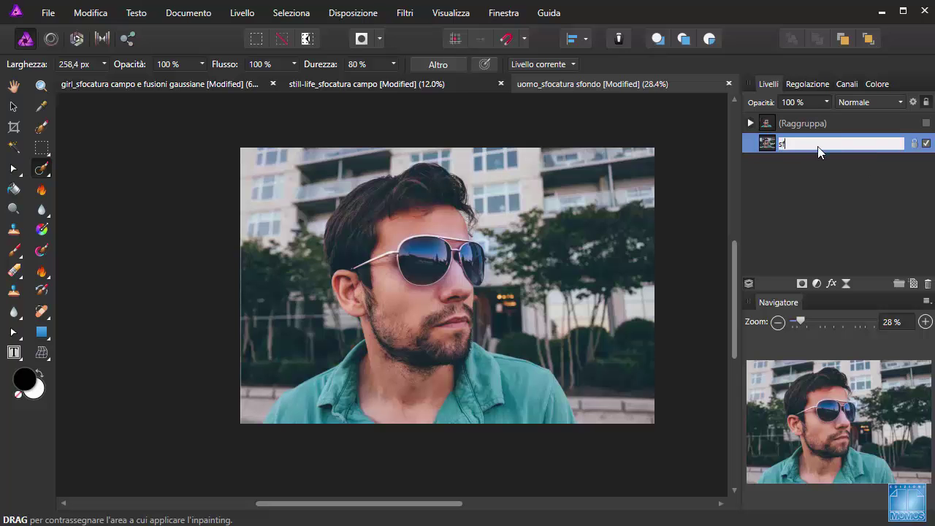
{"action": "type", "text": "ondo"}
{"action": "key", "text": "Return"}
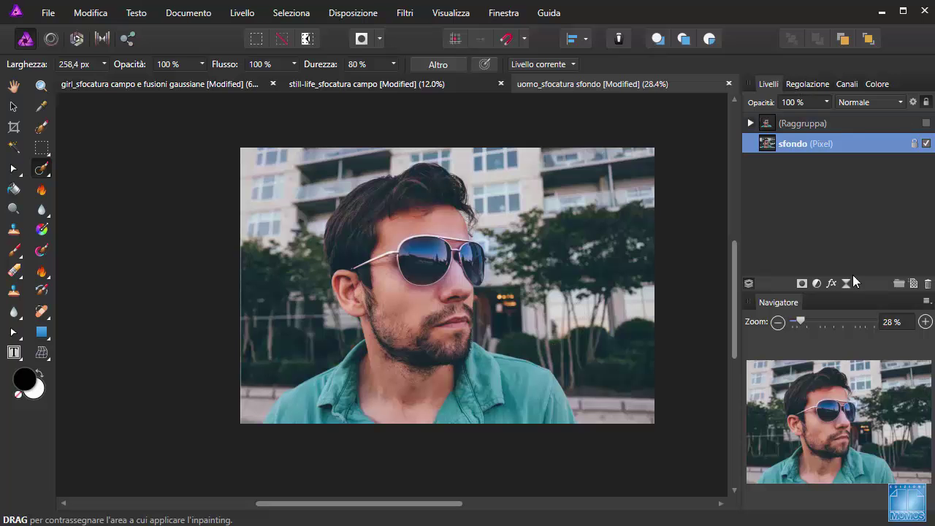
{"action": "left_click", "coordinate": [846, 84]}
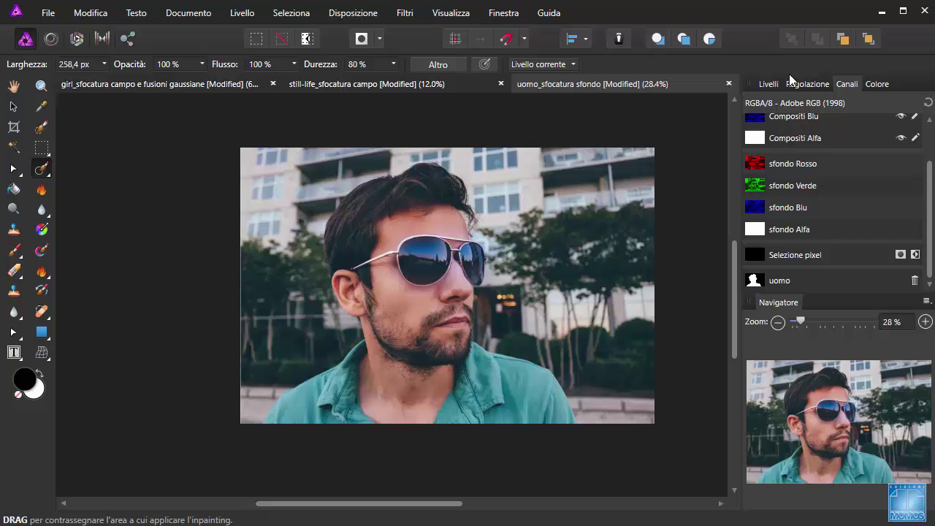
Step: Float the Livelli panel beside the canvas and open the live filter list for sfondo
{"action": "left_click", "coordinate": [767, 84]}
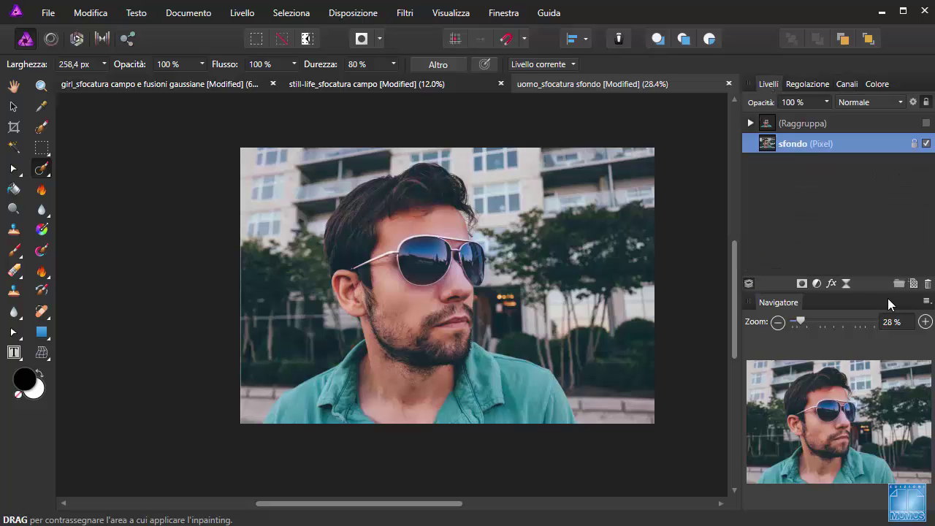
{"action": "left_click", "coordinate": [844, 284]}
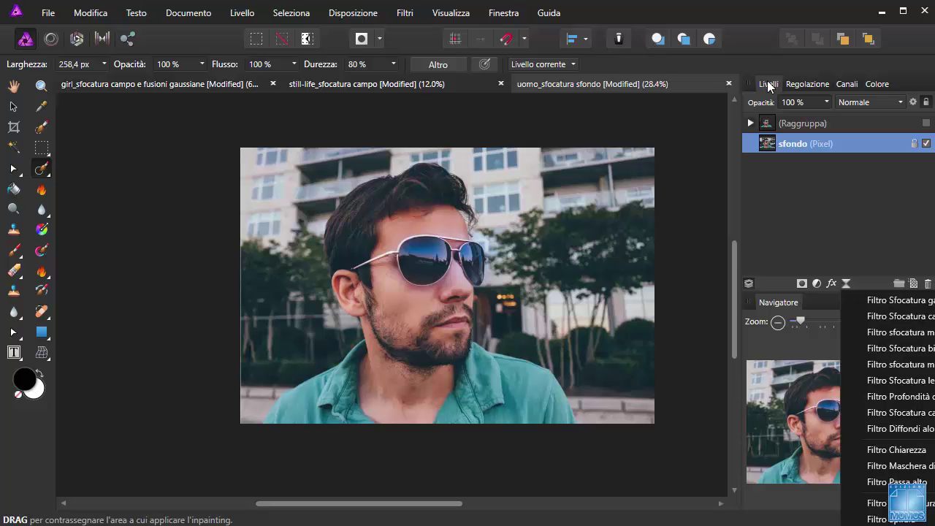
{"action": "left_click_drag", "start_coordinate": [766, 81], "coordinate": [664, 43]}
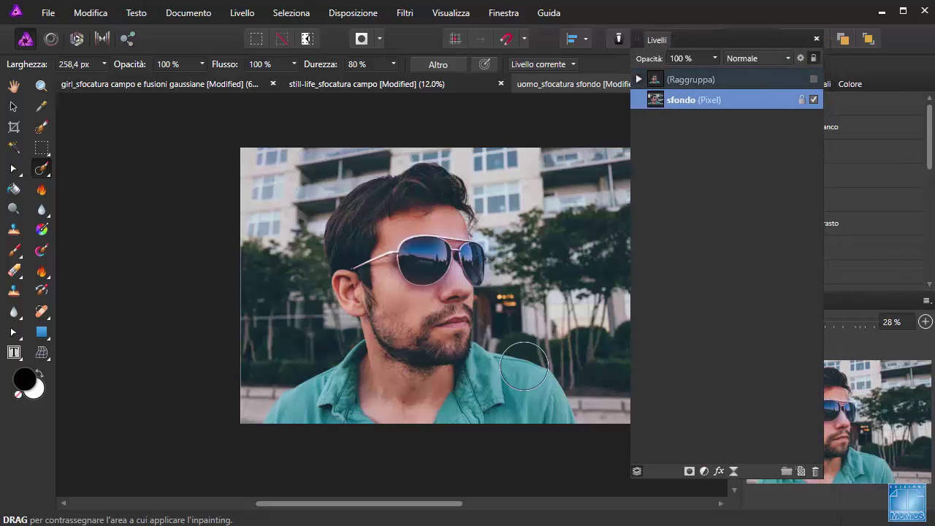
{"action": "left_click", "coordinate": [733, 470]}
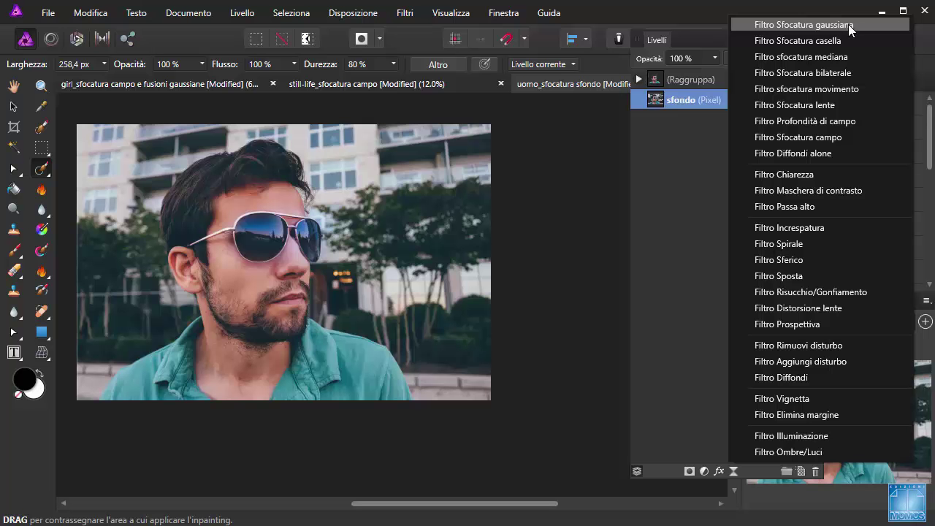
Step: Add a Gaussian blur live filter above sfondo with a radius of about 12 px
{"action": "left_click", "coordinate": [848, 24]}
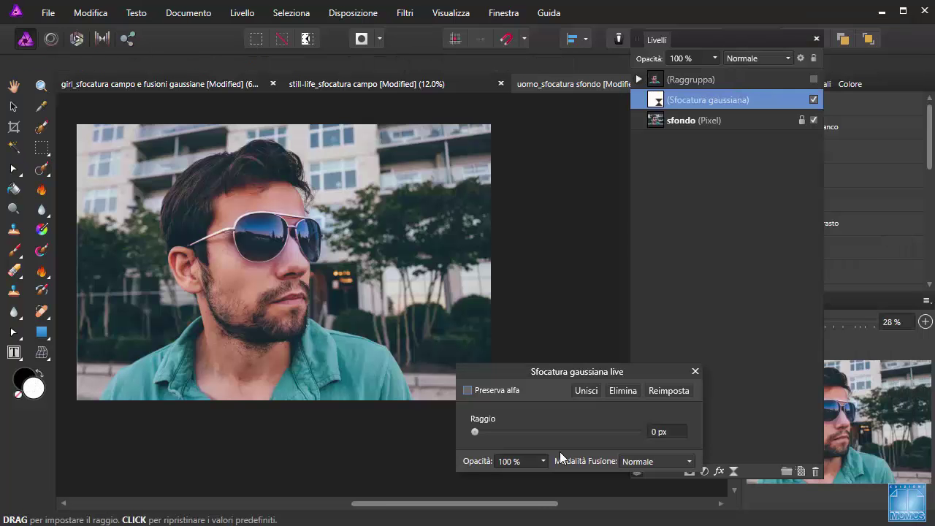
{"action": "mouse_move", "coordinate": [474, 434]}
{"action": "left_mouse_down"}
{"action": "mouse_move", "coordinate": [552, 441]}
{"action": "mouse_move", "coordinate": [480, 439]}
{"action": "left_mouse_up"}
{"action": "left_click_drag", "start_coordinate": [560, 372], "coordinate": [670, 268]}
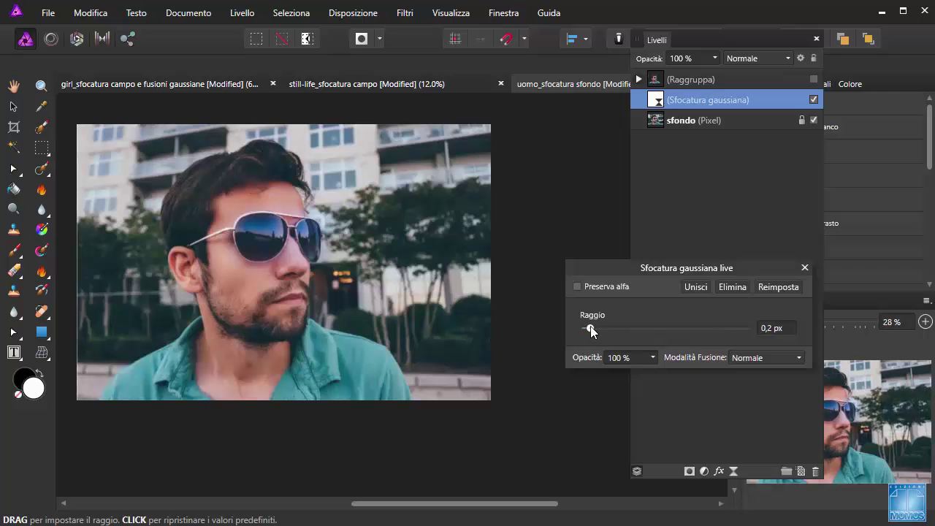
{"action": "left_click_drag", "start_coordinate": [592, 328], "coordinate": [682, 337]}
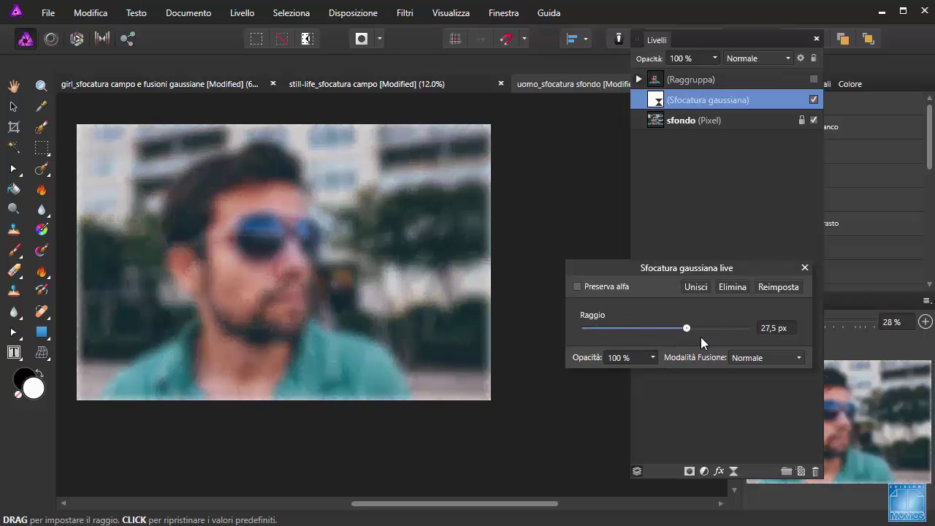
{"action": "left_click", "coordinate": [578, 286]}
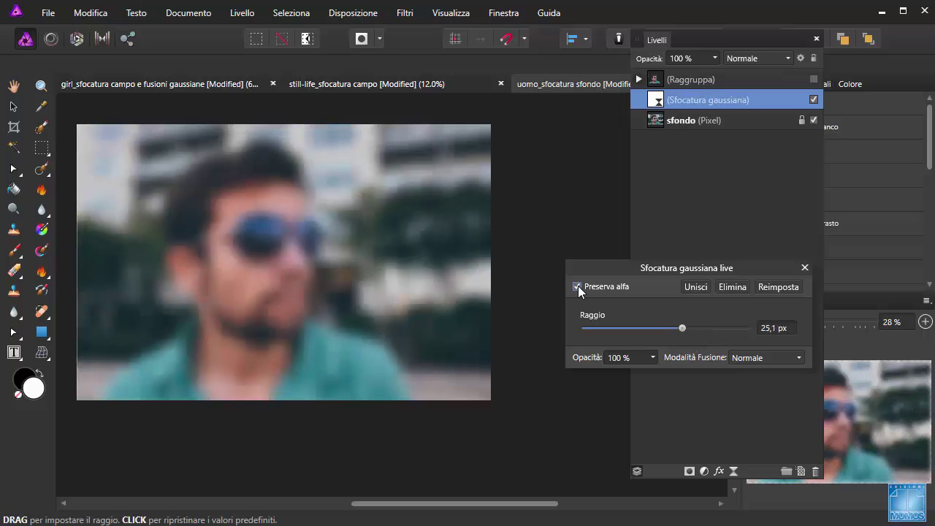
{"action": "left_click", "coordinate": [585, 290]}
{"action": "left_click_drag", "start_coordinate": [682, 328], "coordinate": [638, 328]}
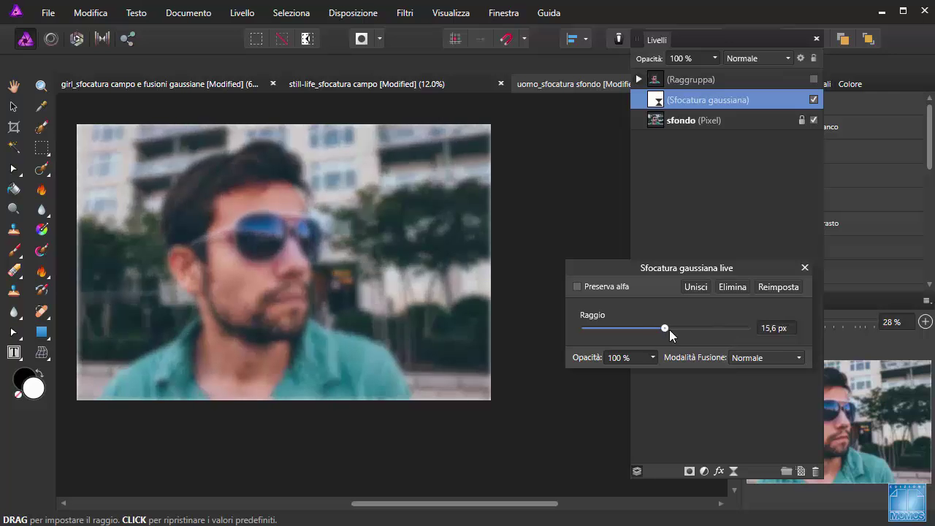
{"action": "left_click_drag", "start_coordinate": [639, 328], "coordinate": [661, 330]}
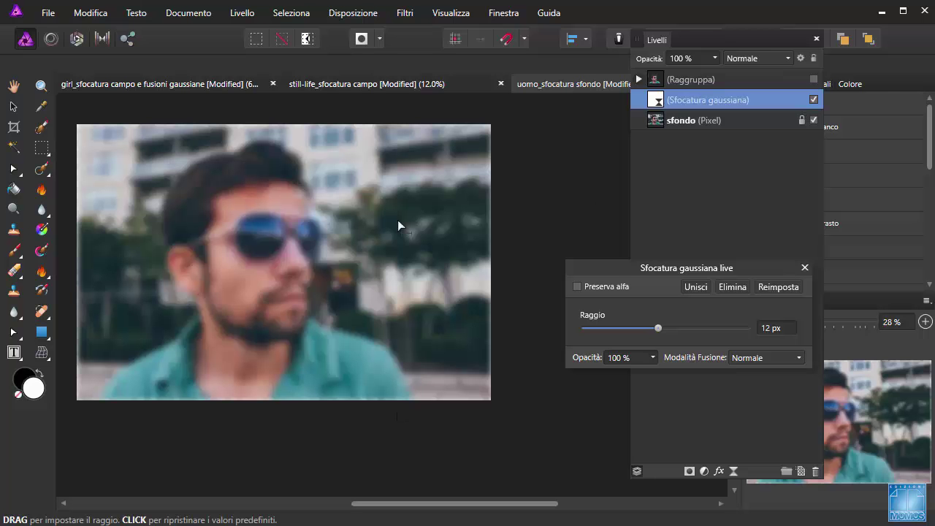
{"action": "left_click_drag", "start_coordinate": [643, 268], "coordinate": [455, 249]}
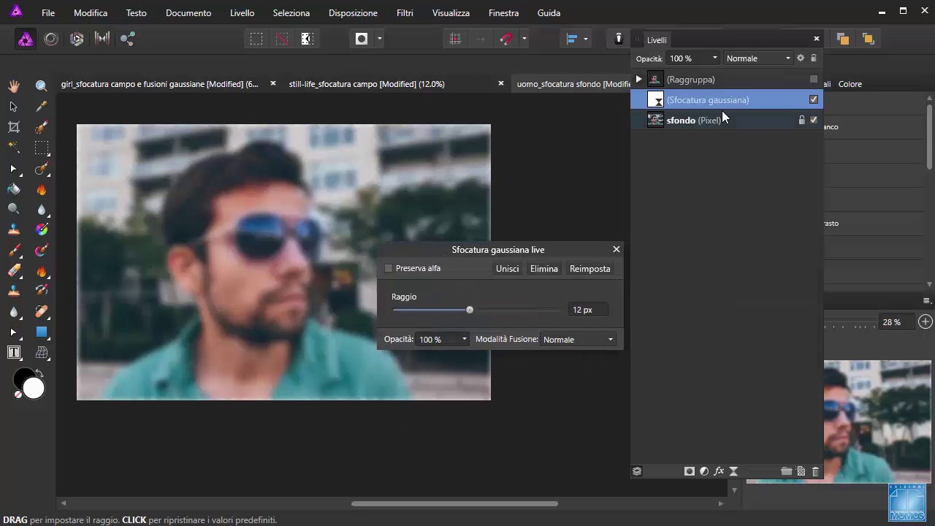
{"action": "left_click_drag", "start_coordinate": [656, 39], "coordinate": [565, 45]}
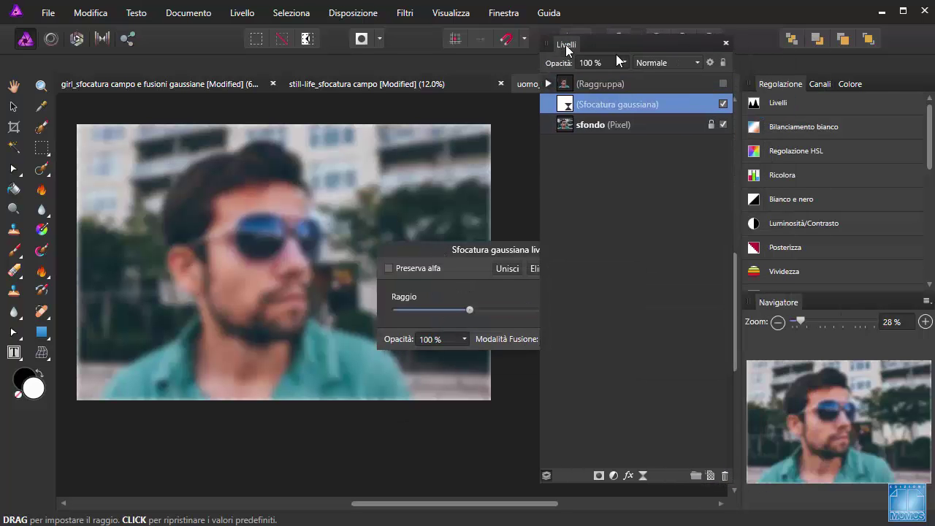
Step: Load the uomo channel as a selection and use it to mask the Gaussian blur layer
{"action": "left_click", "coordinate": [819, 84]}
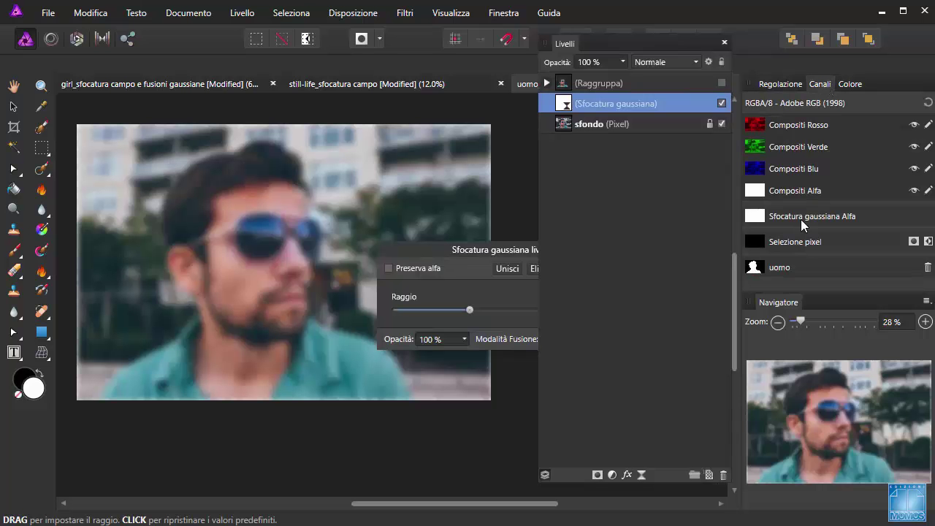
{"action": "right_click", "coordinate": [786, 265]}
{"action": "left_click", "coordinate": [837, 322]}
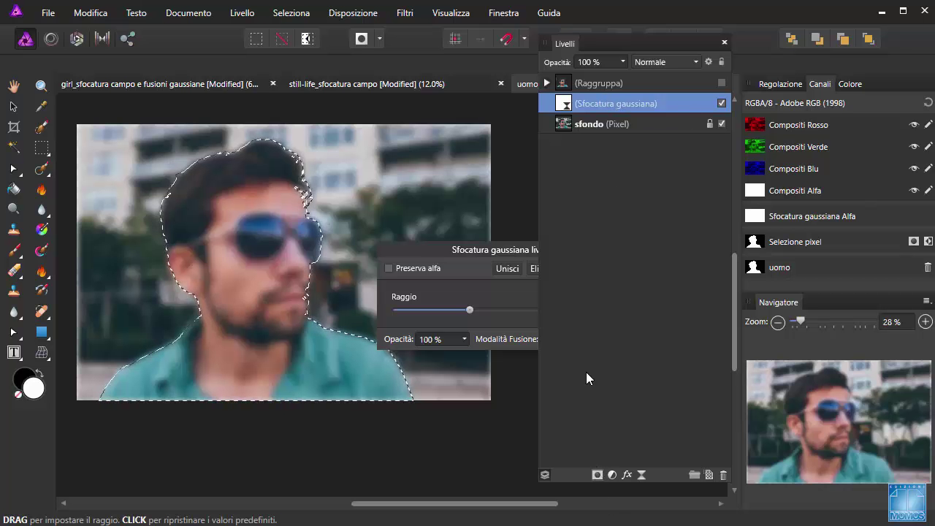
{"action": "left_click", "coordinate": [596, 475]}
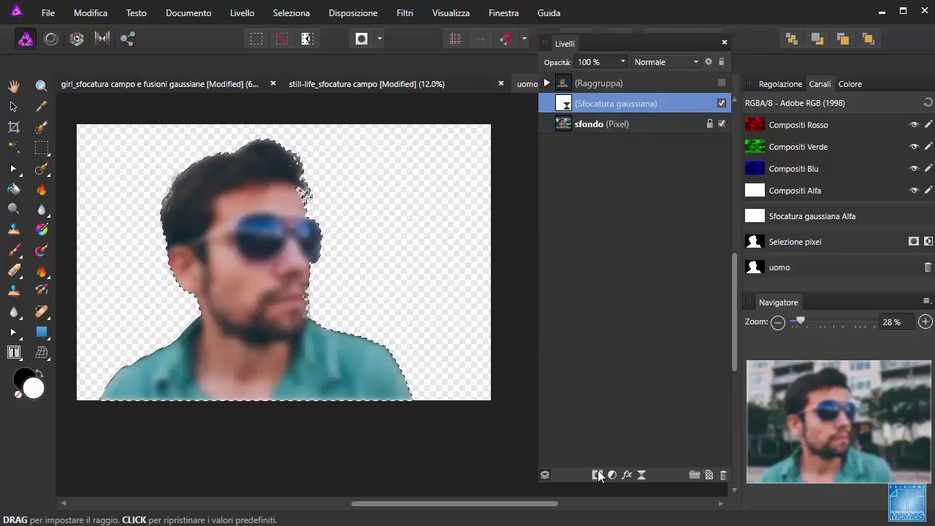
{"action": "left_click_drag", "start_coordinate": [572, 124], "coordinate": [571, 127]}
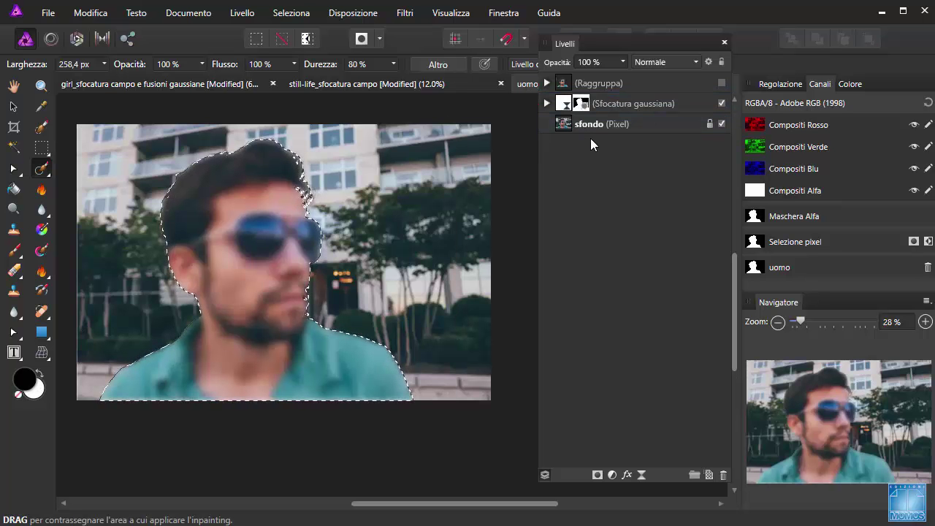
Step: Deselect and invert the blur layer's mask so the man stays sharp
{"action": "left_click", "coordinate": [579, 106]}
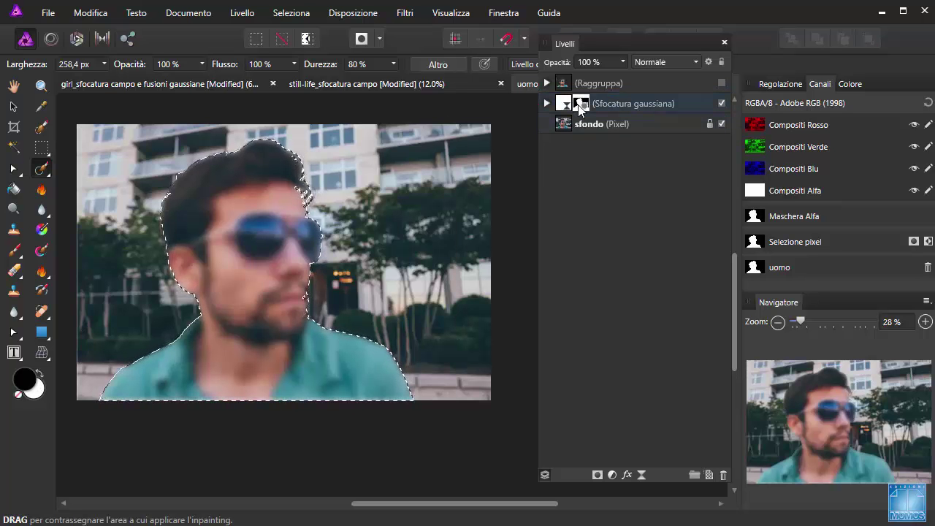
{"action": "left_click", "coordinate": [547, 104]}
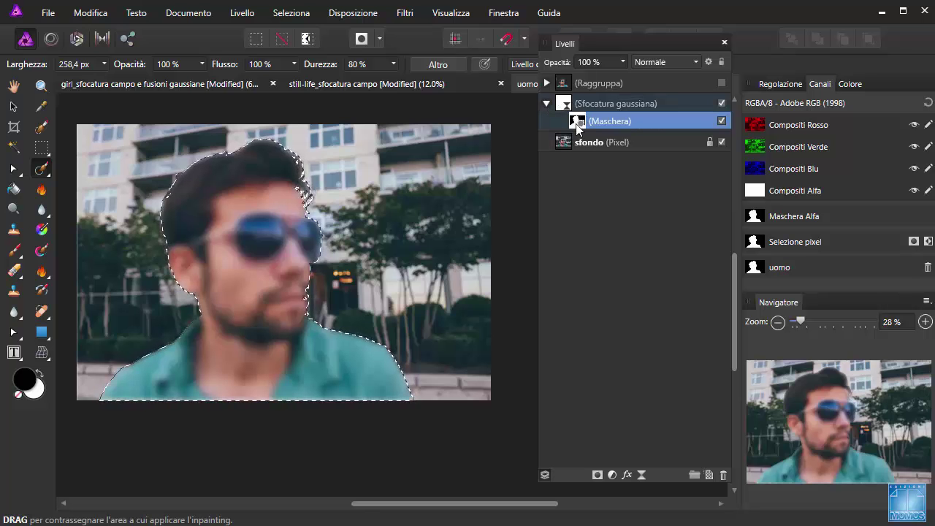
{"action": "left_click", "coordinate": [578, 122], "text": "alt"}
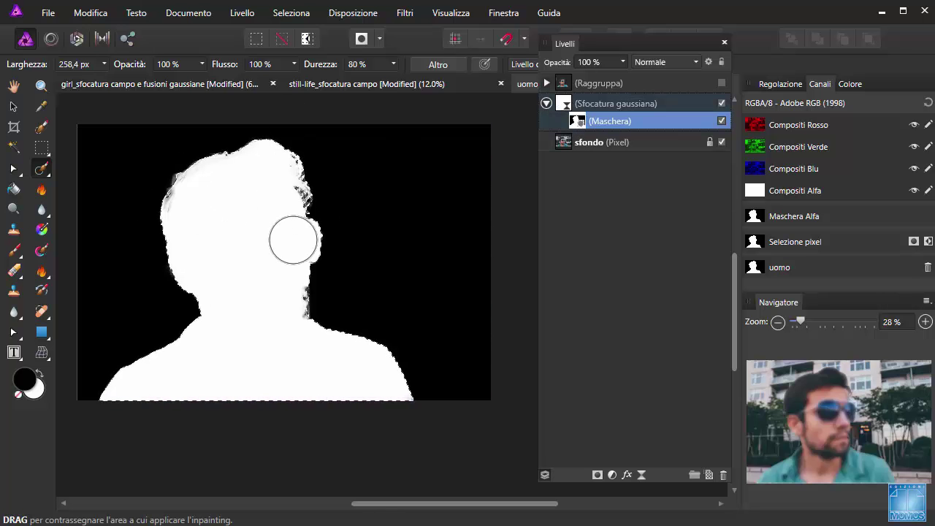
{"action": "key", "text": "ctrl+d"}
{"action": "left_click", "coordinate": [307, 38]}
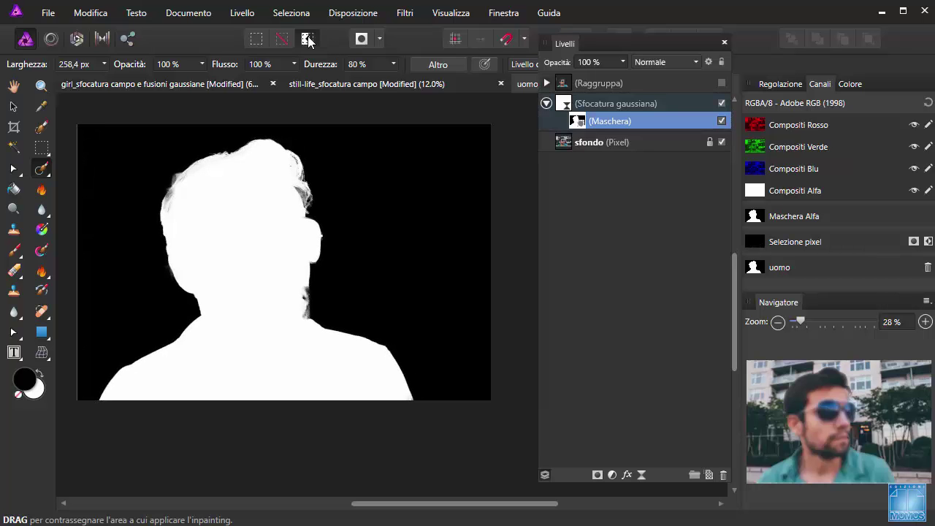
{"action": "left_click", "coordinate": [308, 38]}
{"action": "key", "text": "ctrl+i"}
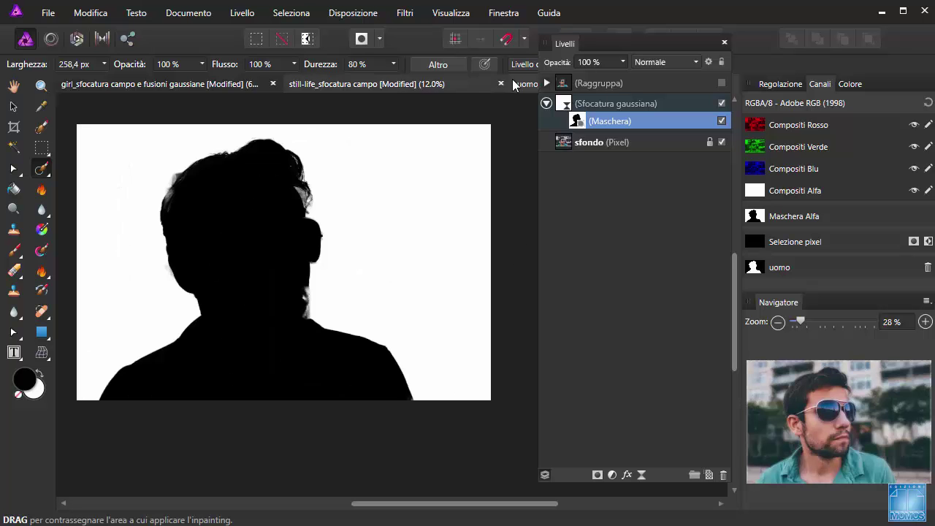
{"action": "left_click", "coordinate": [585, 105]}
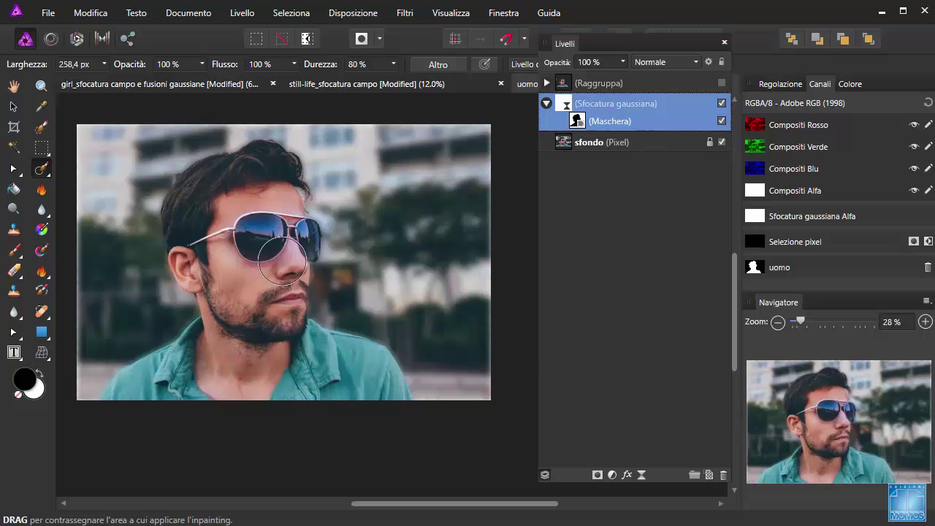
Step: Zoom in to check the mask edges, then hide the Gaussian blur layer for comparison
{"action": "scroll", "coordinate": [281, 257], "scroll_direction": "up", "scroll_amount": 2}
{"action": "scroll", "coordinate": [280, 256], "scroll_direction": "up", "scroll_amount": 1}
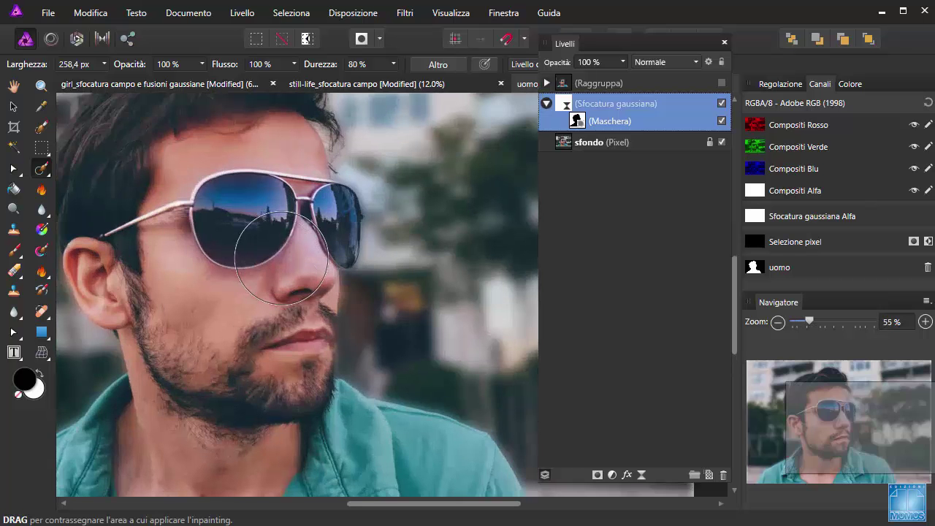
{"action": "scroll", "coordinate": [281, 258], "scroll_direction": "down", "scroll_amount": 1}
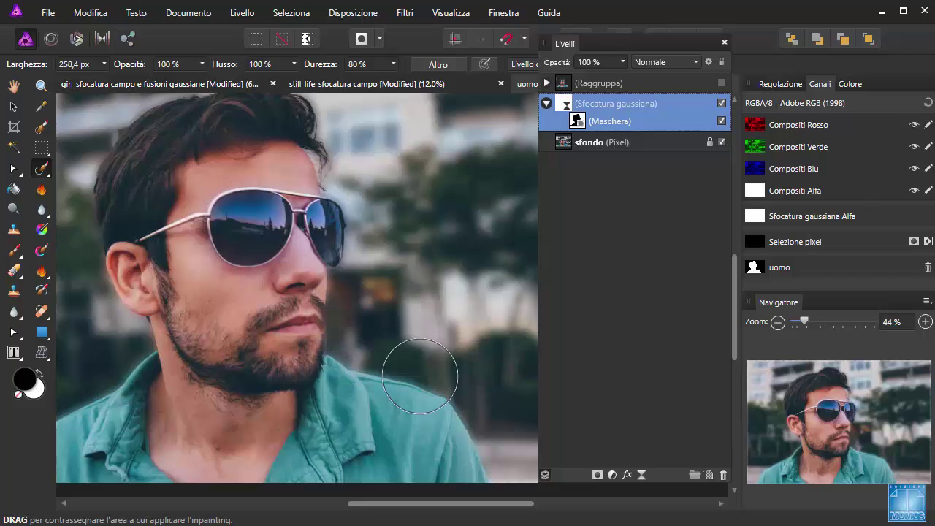
{"action": "scroll", "coordinate": [428, 396], "scroll_direction": "down", "scroll_amount": 2}
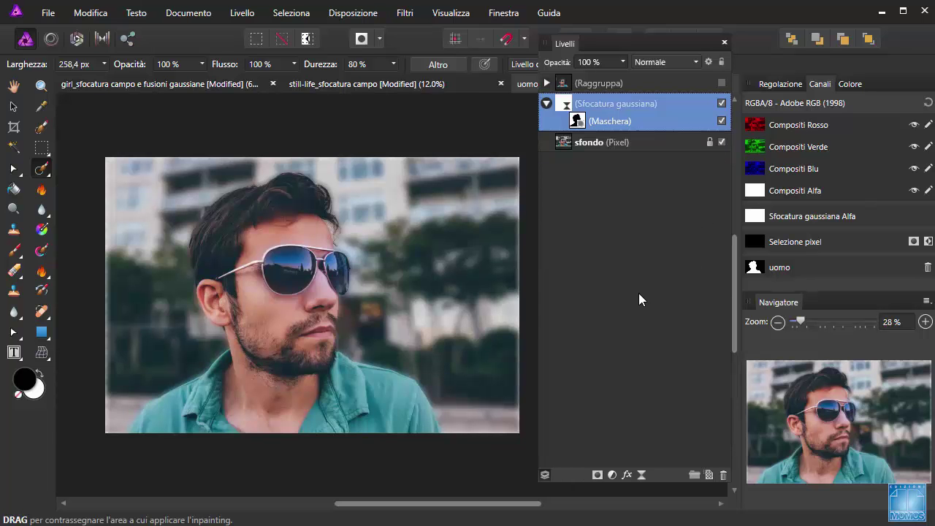
{"action": "left_click", "coordinate": [722, 104]}
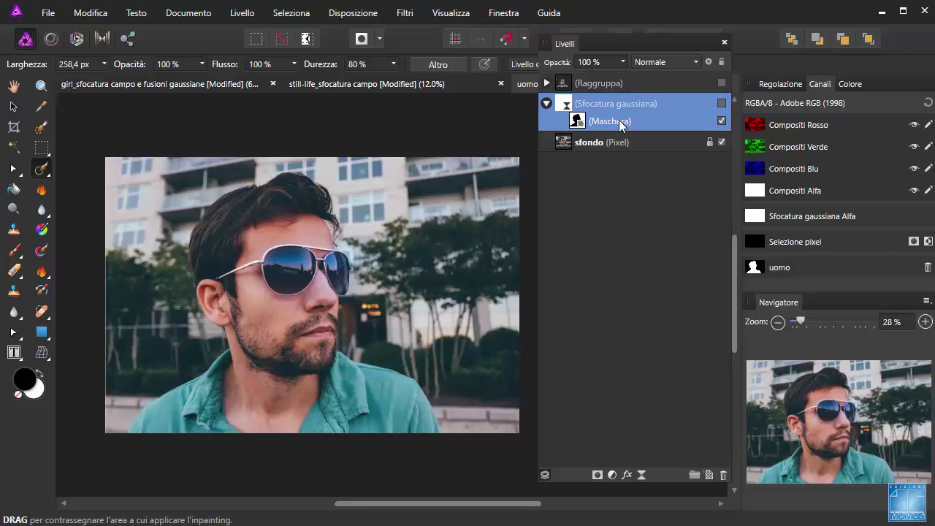
Step: Duplicate the sfondo photo layer with Ctrl+J
{"action": "left_click", "coordinate": [595, 144]}
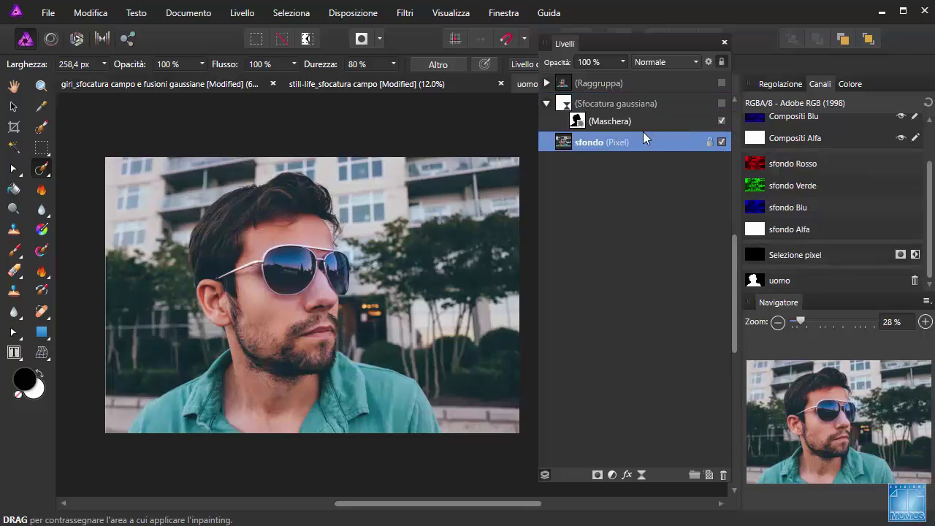
{"action": "key", "text": "ctrl+j"}
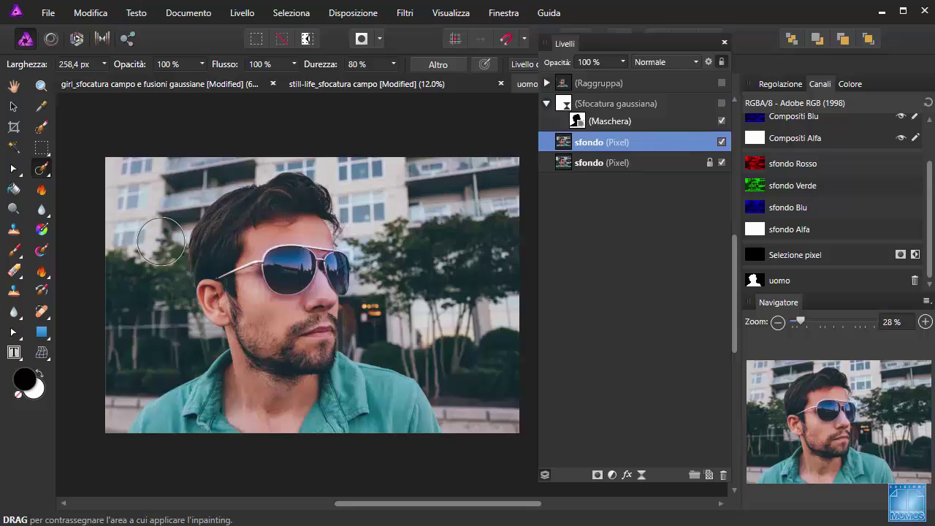
{"action": "left_click", "coordinate": [47, 172]}
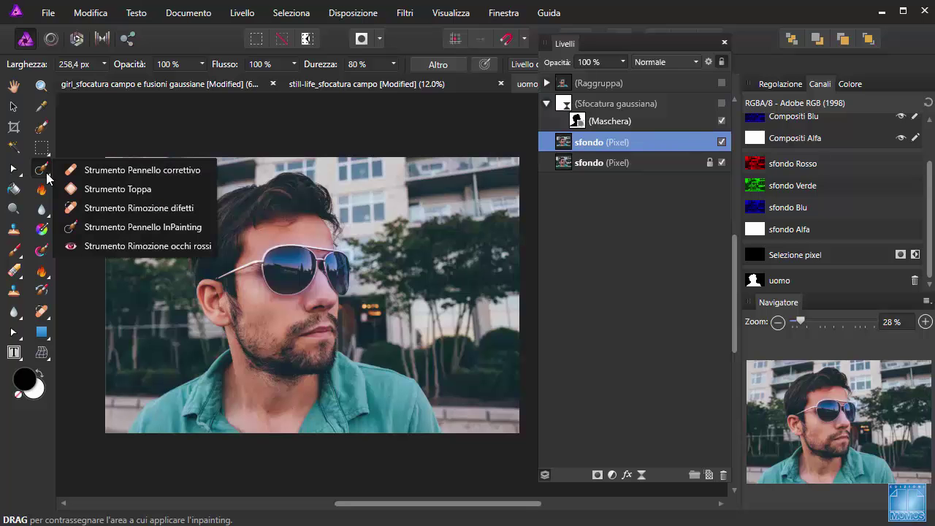
Step: Erase the man and leftover spots from the sfondo copy using the InPainting Brush
{"action": "left_click", "coordinate": [154, 228]}
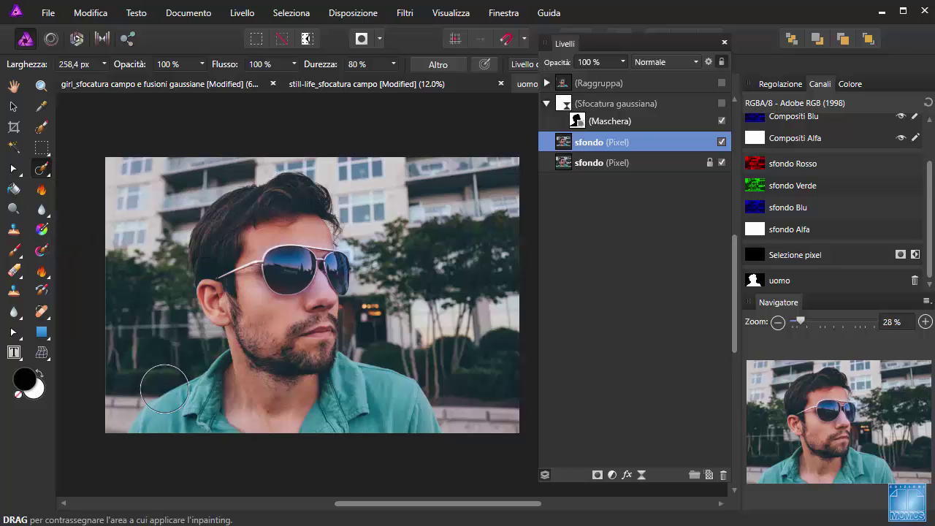
{"action": "mouse_move", "coordinate": [154, 425]}
{"action": "left_mouse_down"}
{"action": "mouse_move", "coordinate": [213, 260]}
{"action": "mouse_move", "coordinate": [326, 238]}
{"action": "mouse_move", "coordinate": [320, 357]}
{"action": "mouse_move", "coordinate": [378, 381]}
{"action": "mouse_move", "coordinate": [410, 407]}
{"action": "mouse_move", "coordinate": [417, 432]}
{"action": "mouse_move", "coordinate": [211, 426]}
{"action": "mouse_move", "coordinate": [269, 227]}
{"action": "mouse_move", "coordinate": [273, 329]}
{"action": "mouse_move", "coordinate": [263, 280]}
{"action": "mouse_move", "coordinate": [337, 401]}
{"action": "mouse_move", "coordinate": [269, 389]}
{"action": "mouse_move", "coordinate": [271, 405]}
{"action": "left_mouse_up"}
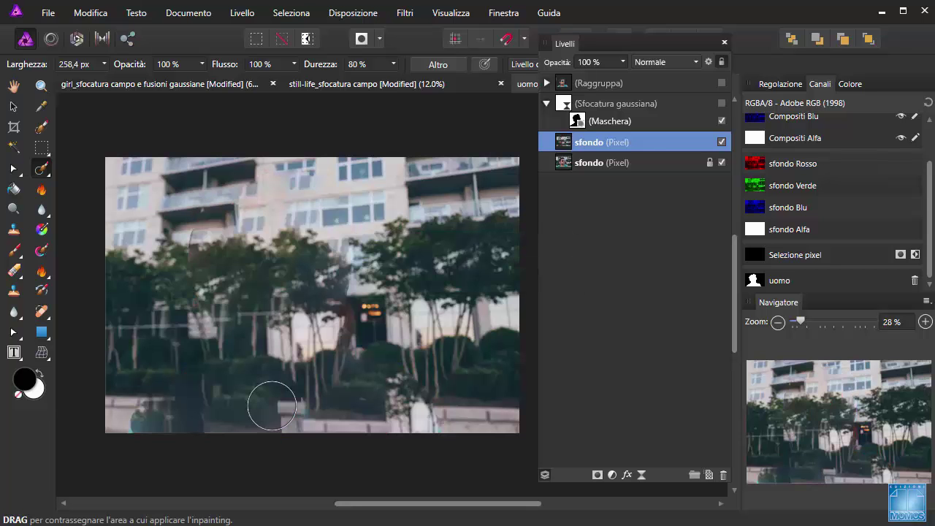
{"action": "left_click", "coordinate": [210, 243]}
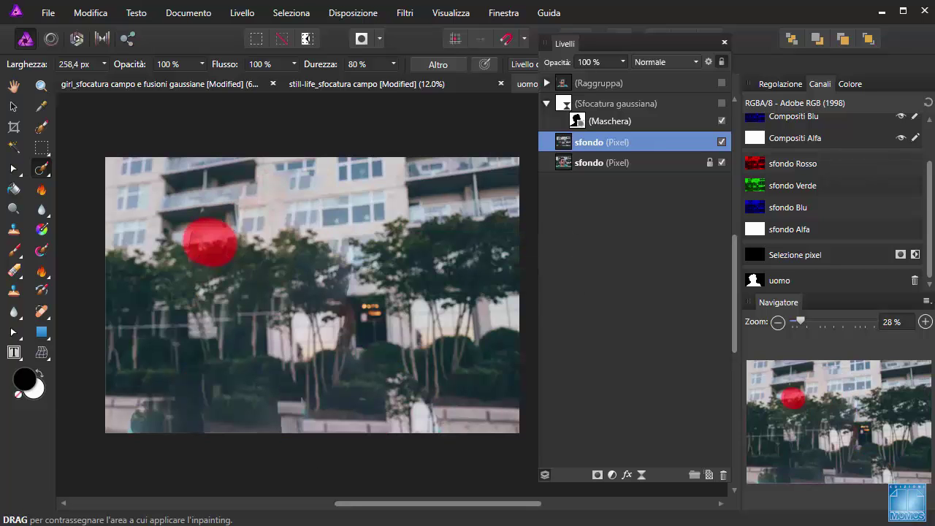
{"action": "left_click", "coordinate": [157, 429]}
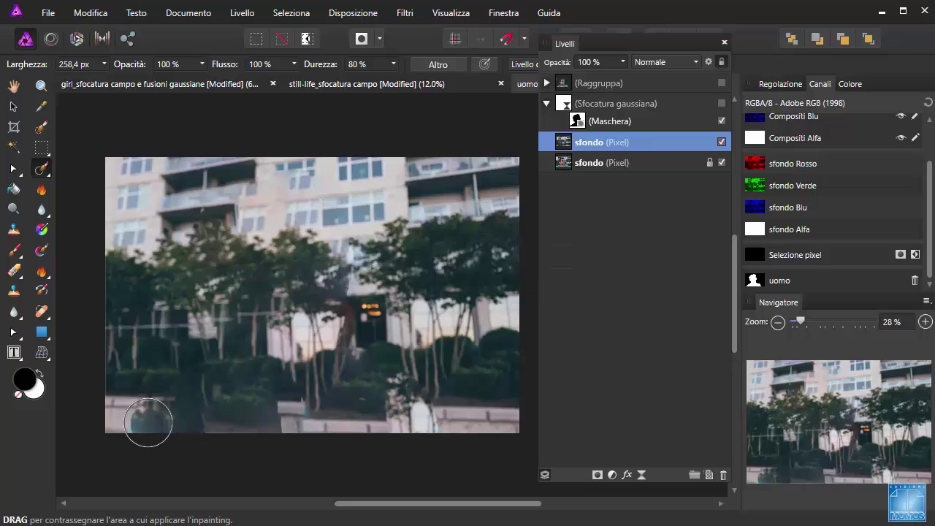
{"action": "left_click_drag", "start_coordinate": [146, 415], "coordinate": [181, 408]}
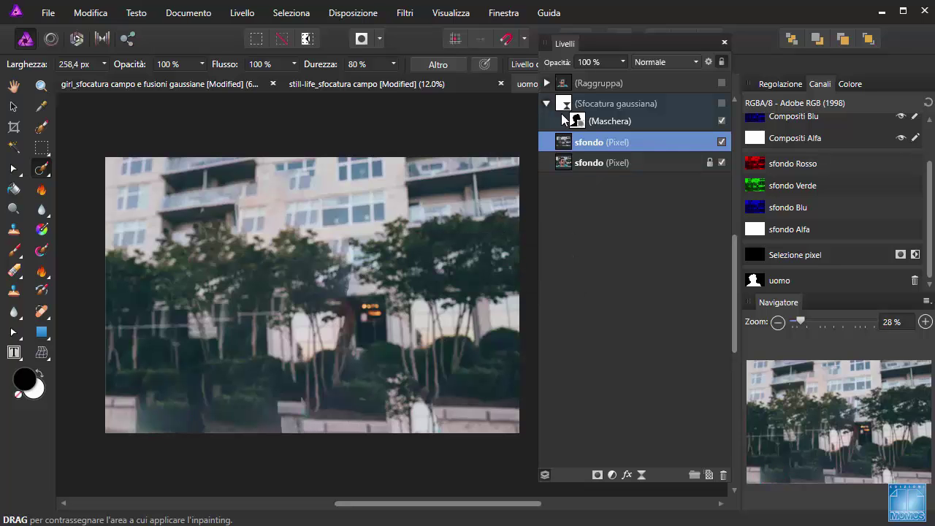
Step: Delete the Gaussian blur layer's mask and make the blur visible again
{"action": "left_click", "coordinate": [720, 111]}
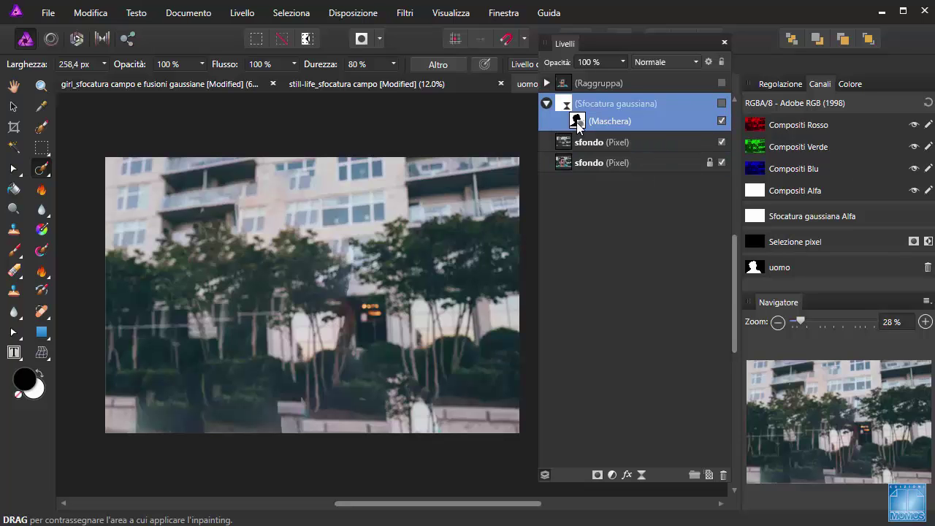
{"action": "left_click", "coordinate": [722, 475]}
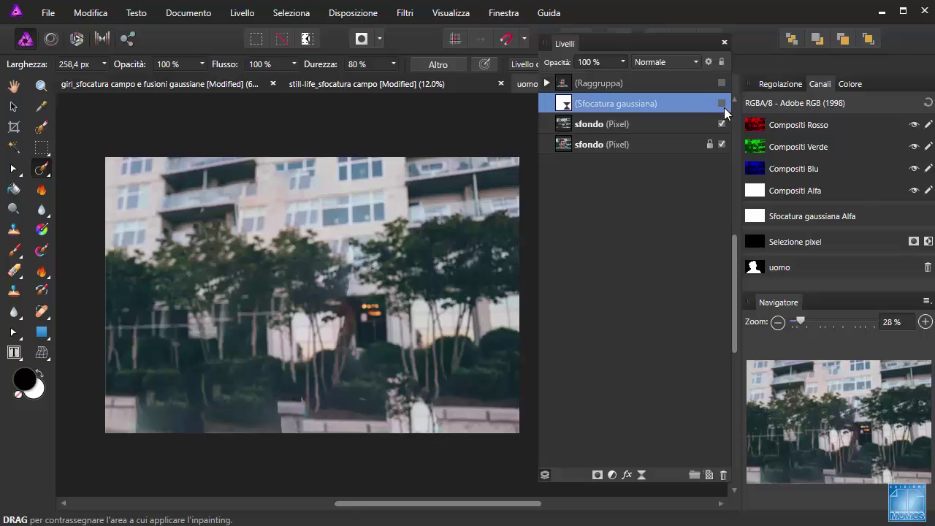
{"action": "left_click", "coordinate": [721, 104]}
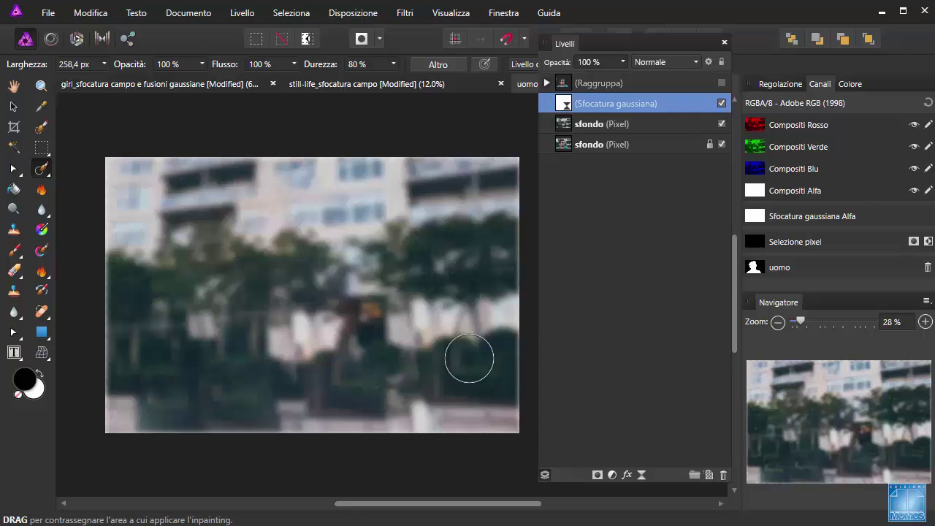
Step: Duplicate the original sfondo layer and move the sharp copy above the blur
{"action": "left_click", "coordinate": [596, 144]}
{"action": "key", "text": "ctrl+j"}
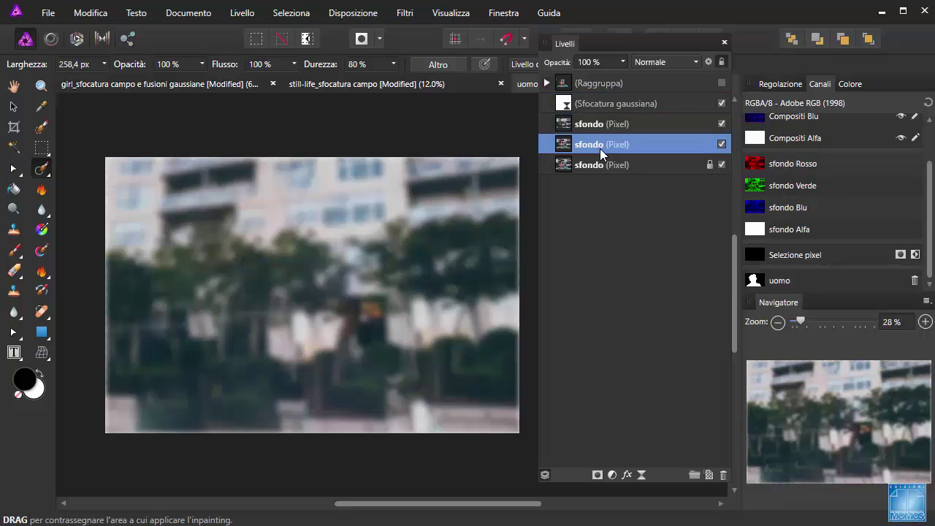
{"action": "mouse_move", "coordinate": [596, 144]}
{"action": "left_mouse_down"}
{"action": "mouse_move", "coordinate": [593, 101]}
{"action": "mouse_move", "coordinate": [627, 89]}
{"action": "left_mouse_up"}
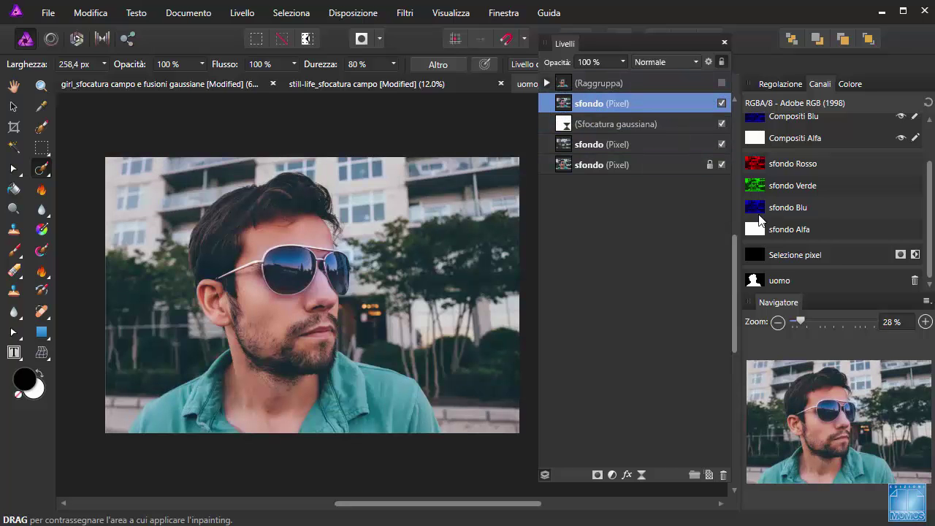
Step: Load the uomo channel as a selection, mask the top sfondo copy to the man, then deselect
{"action": "right_click", "coordinate": [775, 285]}
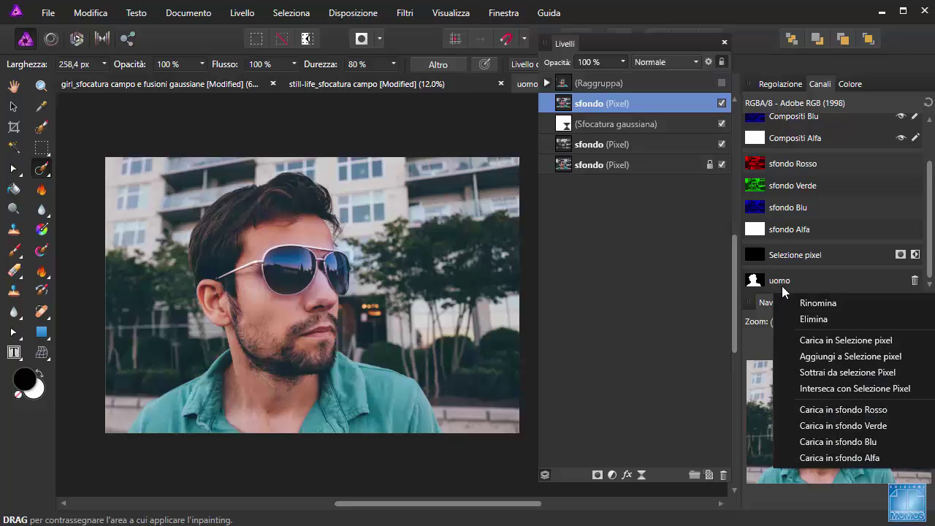
{"action": "left_click", "coordinate": [839, 338]}
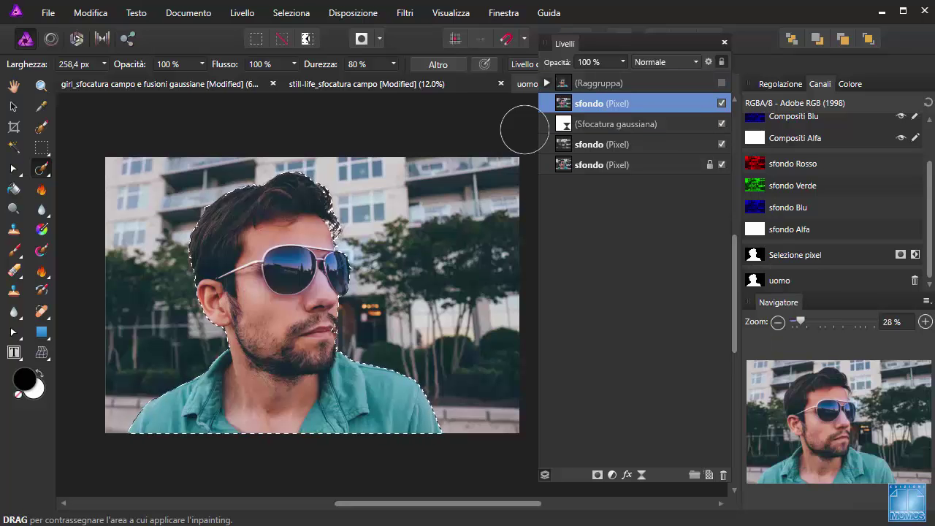
{"action": "left_click", "coordinate": [597, 475]}
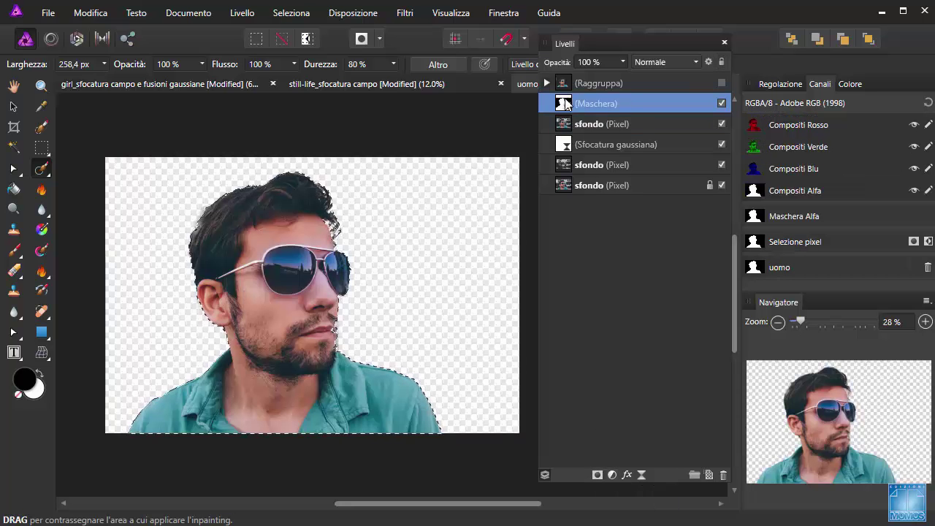
{"action": "left_click_drag", "start_coordinate": [580, 126], "coordinate": [572, 125]}
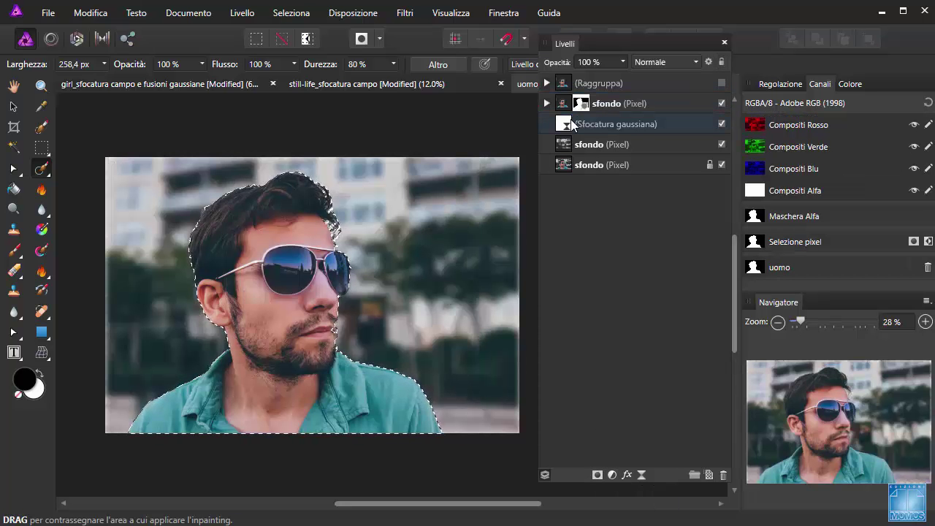
{"action": "key", "text": "ctrl+d"}
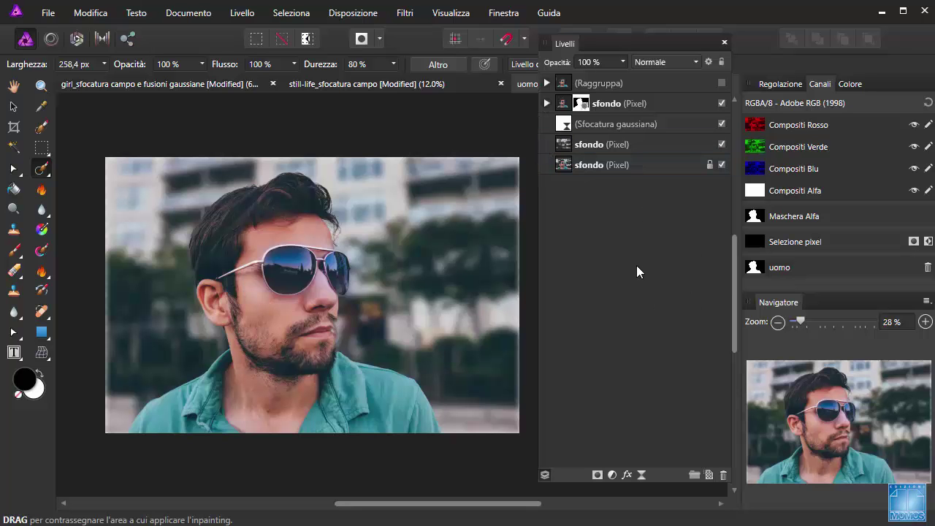
Step: Adjust the Gaussian blur strength, then switch the Gaussian blur layer off
{"action": "left_click", "coordinate": [563, 126]}
{"action": "mouse_move", "coordinate": [549, 434]}
{"action": "left_mouse_down"}
{"action": "mouse_move", "coordinate": [586, 433]}
{"action": "mouse_move", "coordinate": [558, 433]}
{"action": "left_mouse_up"}
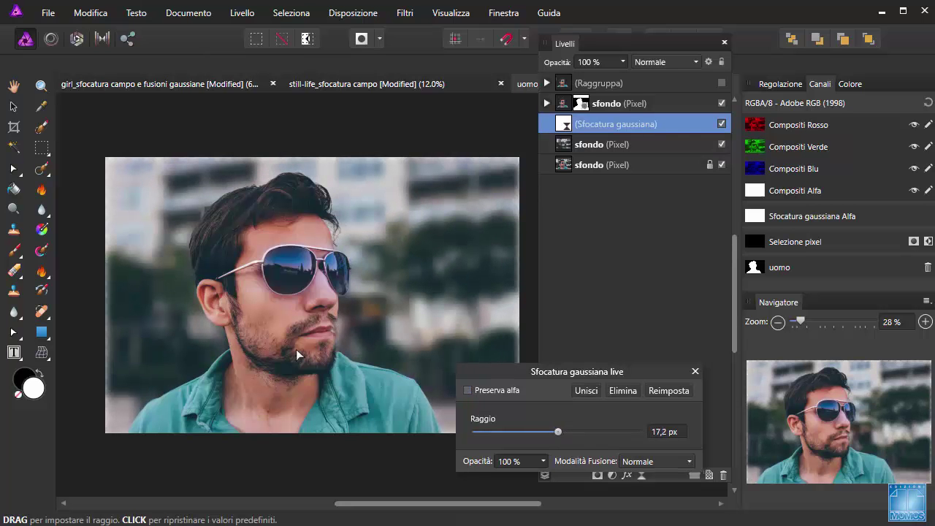
{"action": "left_click", "coordinate": [722, 123]}
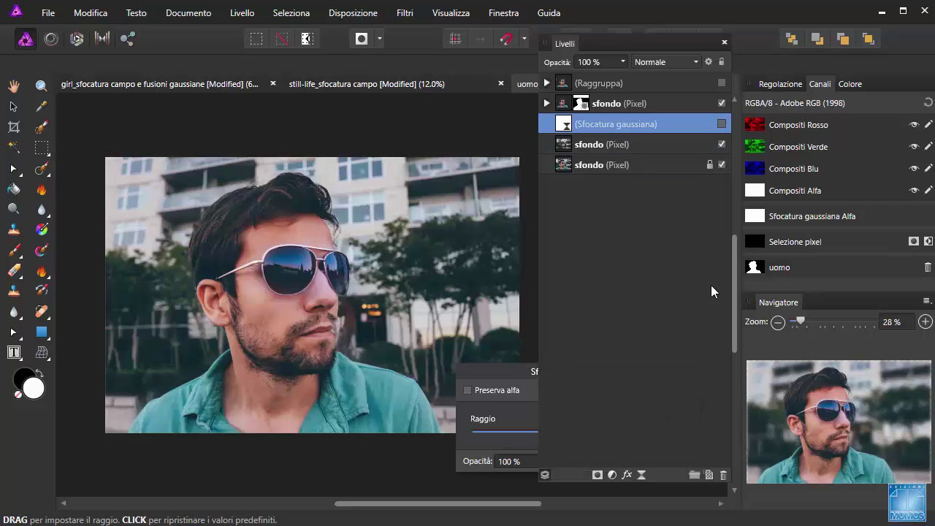
Step: Add a Box Blur live filter with a 29,5 px radius
{"action": "left_click", "coordinate": [641, 474]}
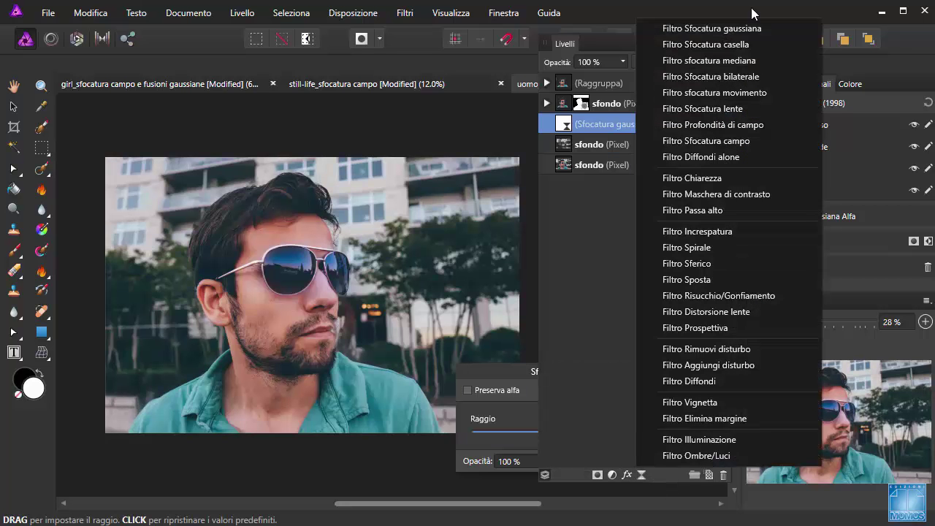
{"action": "left_click", "coordinate": [703, 44]}
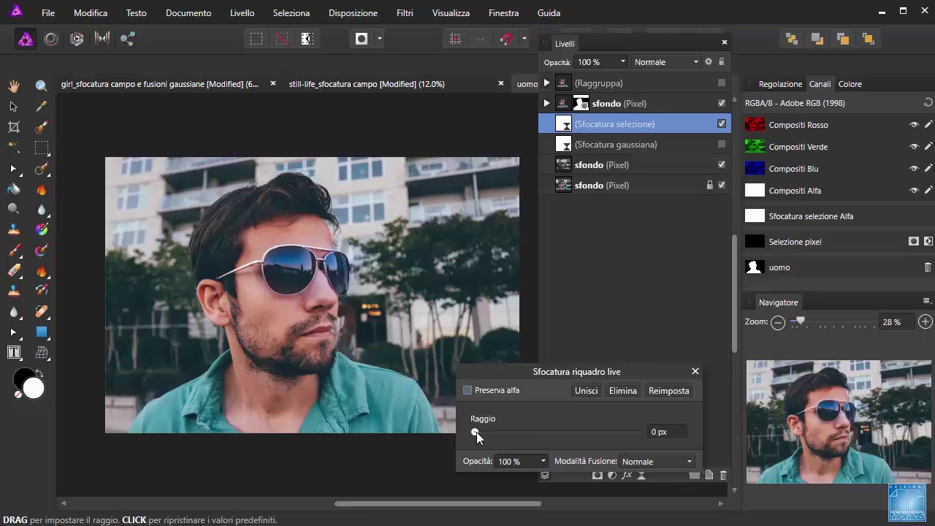
{"action": "mouse_move", "coordinate": [477, 432]}
{"action": "left_mouse_down"}
{"action": "mouse_move", "coordinate": [610, 449]}
{"action": "mouse_move", "coordinate": [560, 437]}
{"action": "mouse_move", "coordinate": [582, 427]}
{"action": "left_mouse_up"}
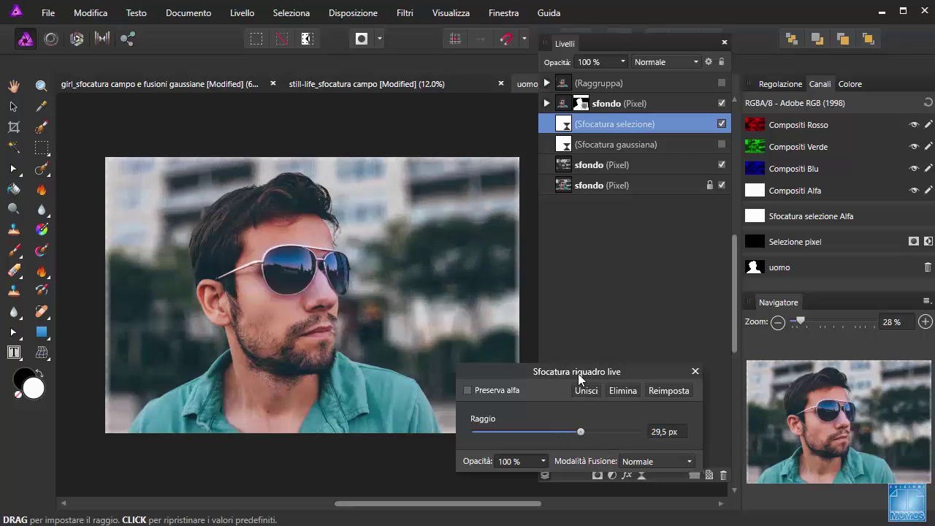
{"action": "left_click_drag", "start_coordinate": [578, 373], "coordinate": [530, 201]}
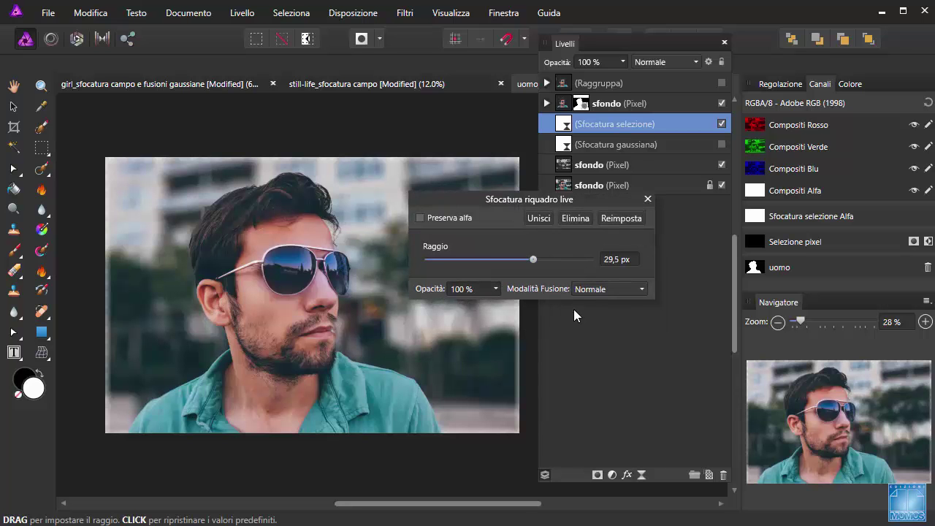
Step: Hide the box blur layer and add a Bilateral Blur live filter
{"action": "left_click", "coordinate": [647, 199]}
{"action": "left_click", "coordinate": [722, 124]}
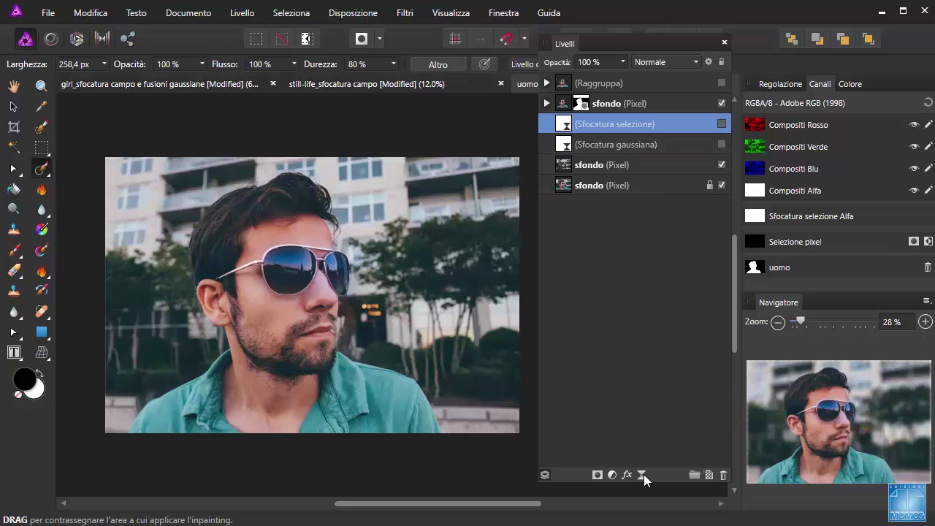
{"action": "left_click", "coordinate": [642, 474]}
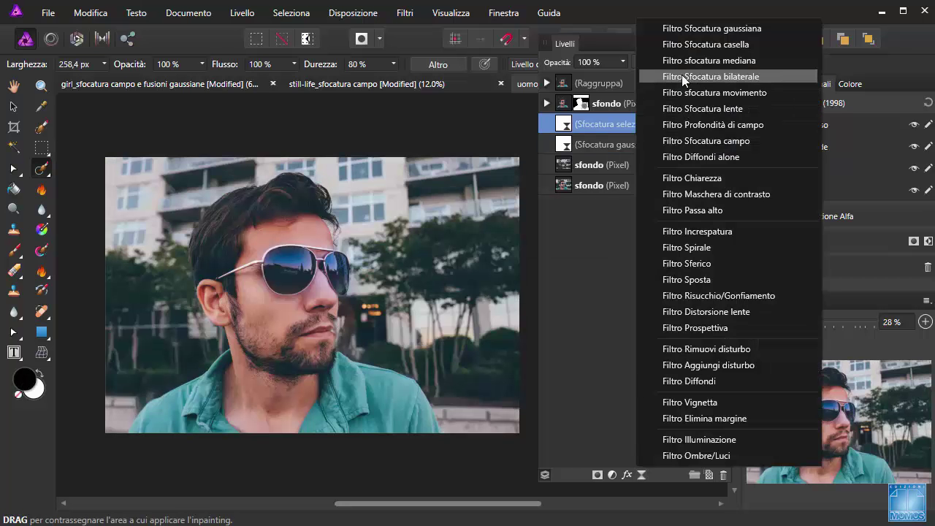
{"action": "left_click", "coordinate": [683, 77]}
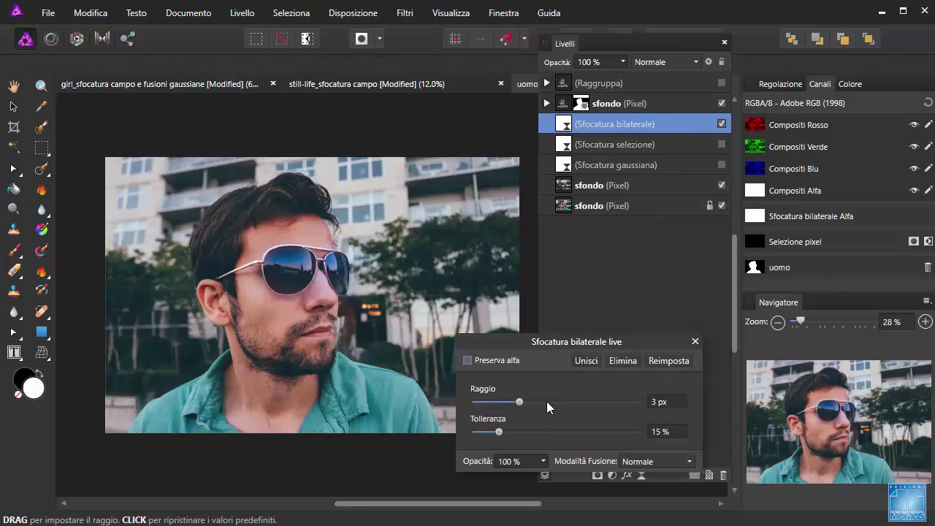
Step: Set the bilateral blur radius to 88,1 px and tolerance to 14%
{"action": "left_click_drag", "start_coordinate": [532, 341], "coordinate": [560, 229]}
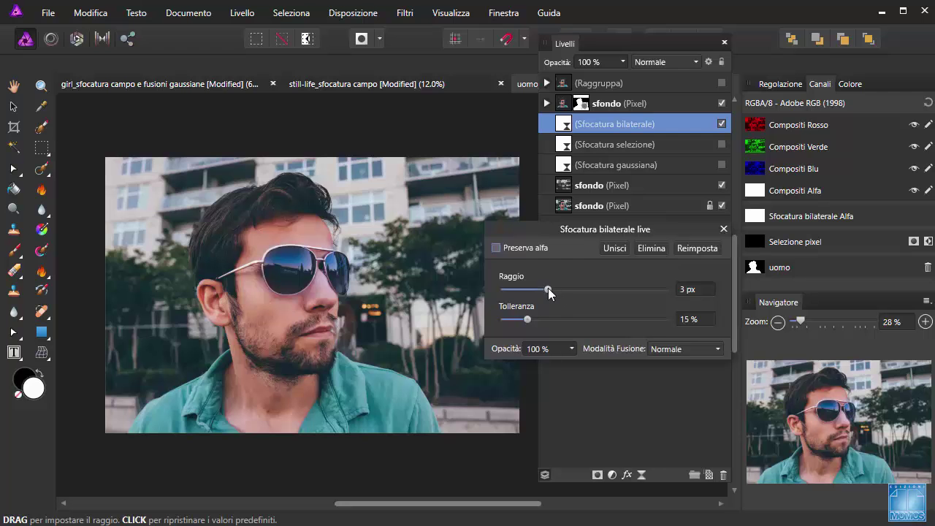
{"action": "left_click_drag", "start_coordinate": [548, 287], "coordinate": [611, 285]}
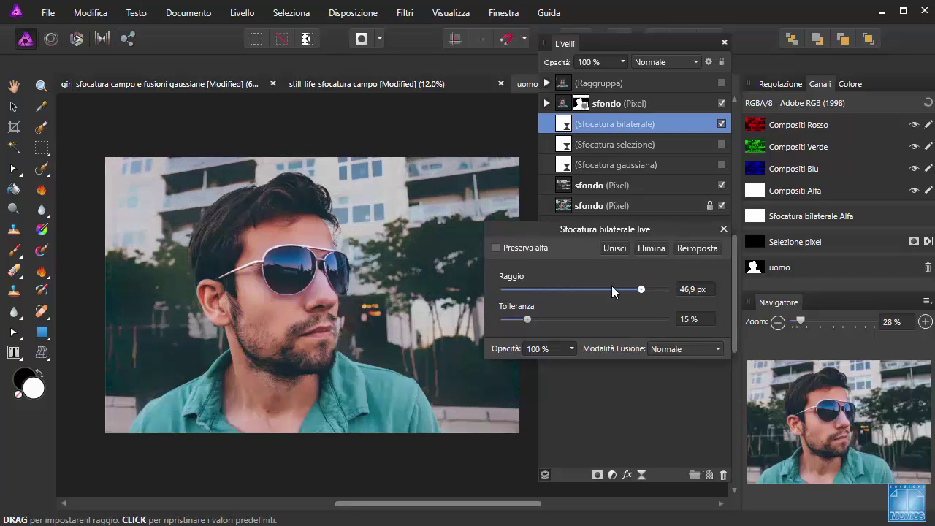
{"action": "left_click_drag", "start_coordinate": [611, 286], "coordinate": [568, 290]}
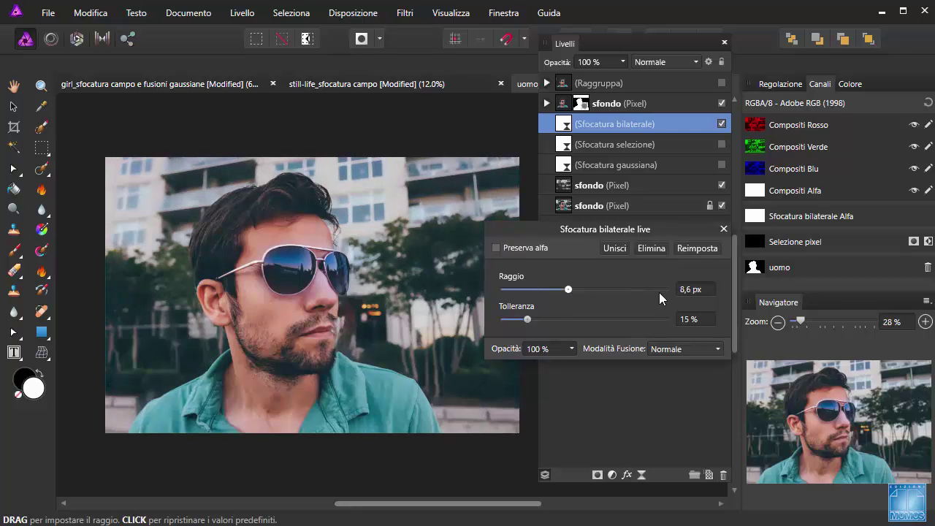
{"action": "left_click_drag", "start_coordinate": [660, 293], "coordinate": [661, 292]}
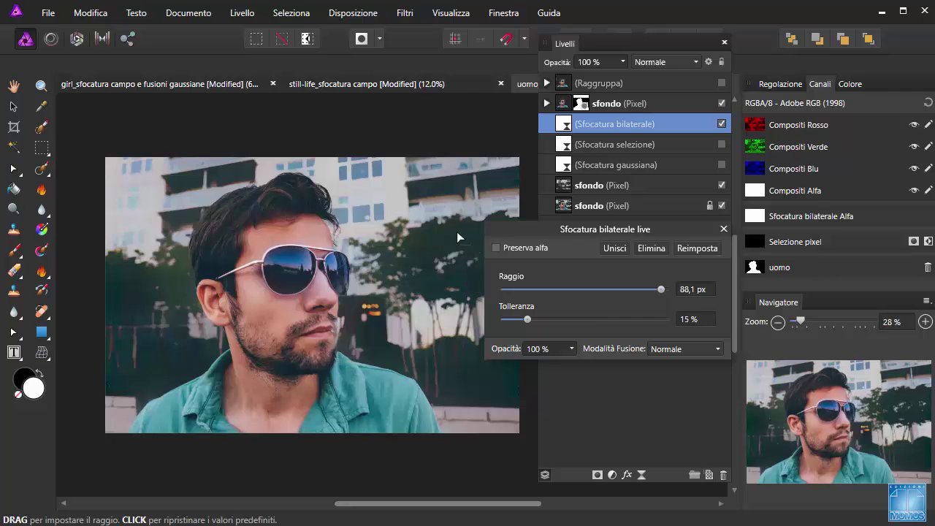
{"action": "mouse_move", "coordinate": [540, 321]}
{"action": "left_mouse_down"}
{"action": "mouse_move", "coordinate": [590, 321]}
{"action": "mouse_move", "coordinate": [511, 316]}
{"action": "mouse_move", "coordinate": [524, 318]}
{"action": "left_mouse_up"}
Step: Add a Median Blur live filter at 30,7 px radius, leaving the live filter list without adding another
{"action": "left_click", "coordinate": [642, 475]}
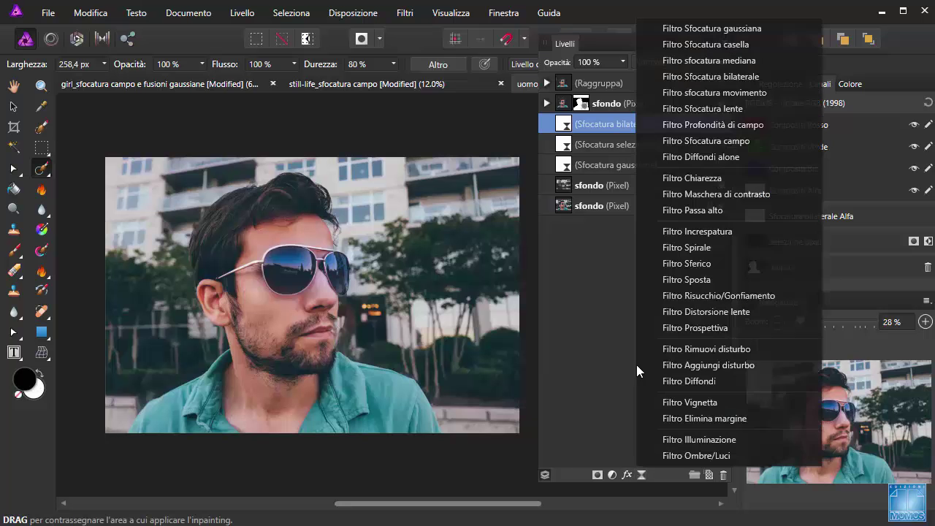
{"action": "left_click", "coordinate": [684, 61]}
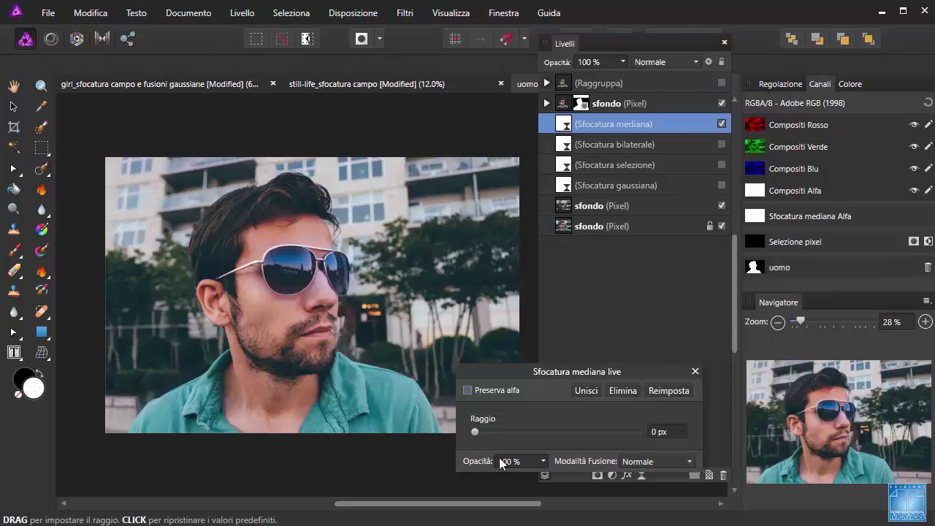
{"action": "left_click_drag", "start_coordinate": [531, 441], "coordinate": [583, 445]}
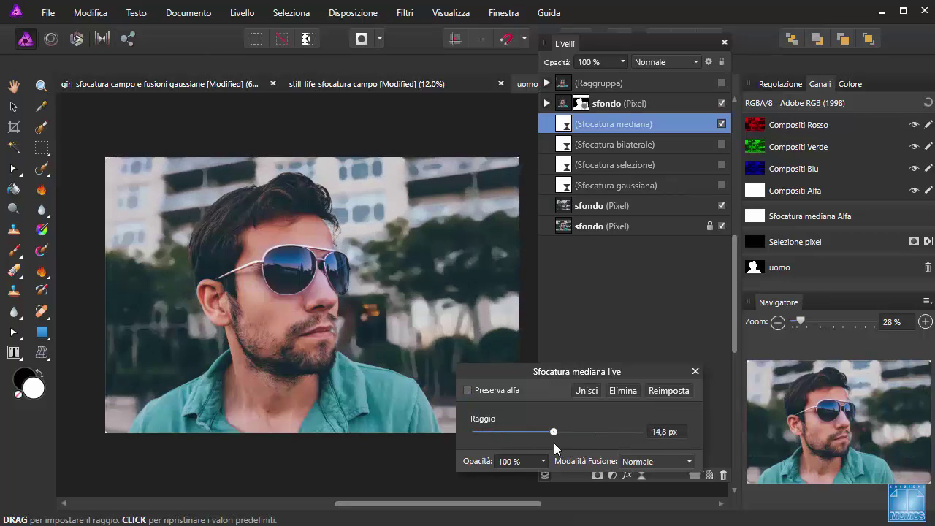
{"action": "left_click", "coordinate": [695, 371]}
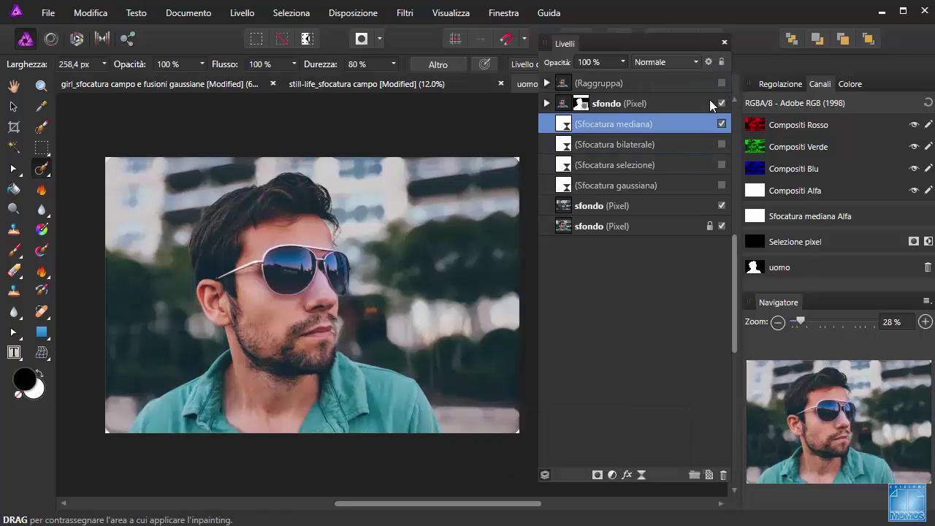
{"action": "left_click", "coordinate": [641, 475]}
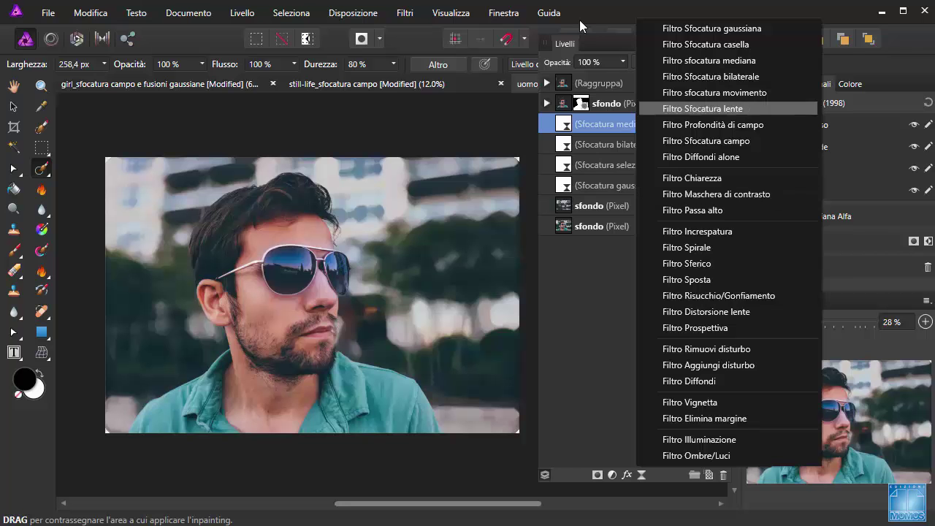
{"action": "left_click", "coordinate": [585, 314]}
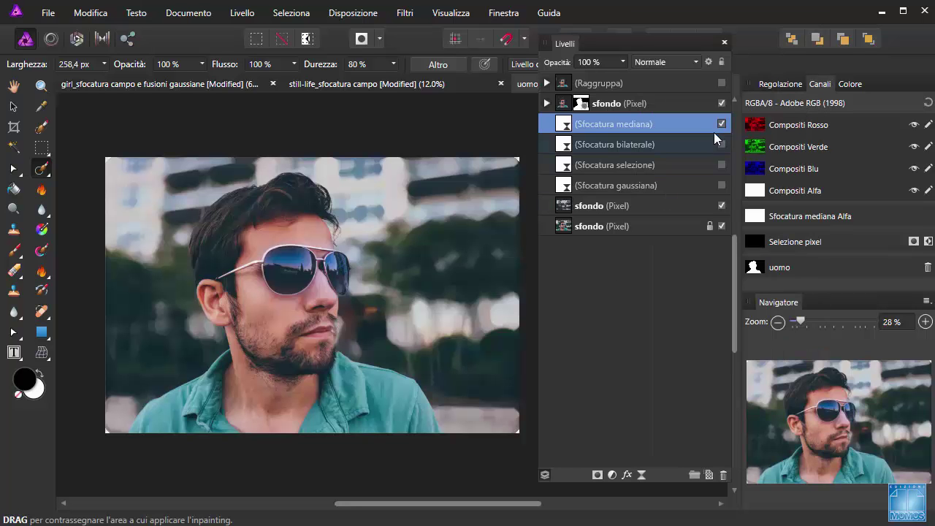